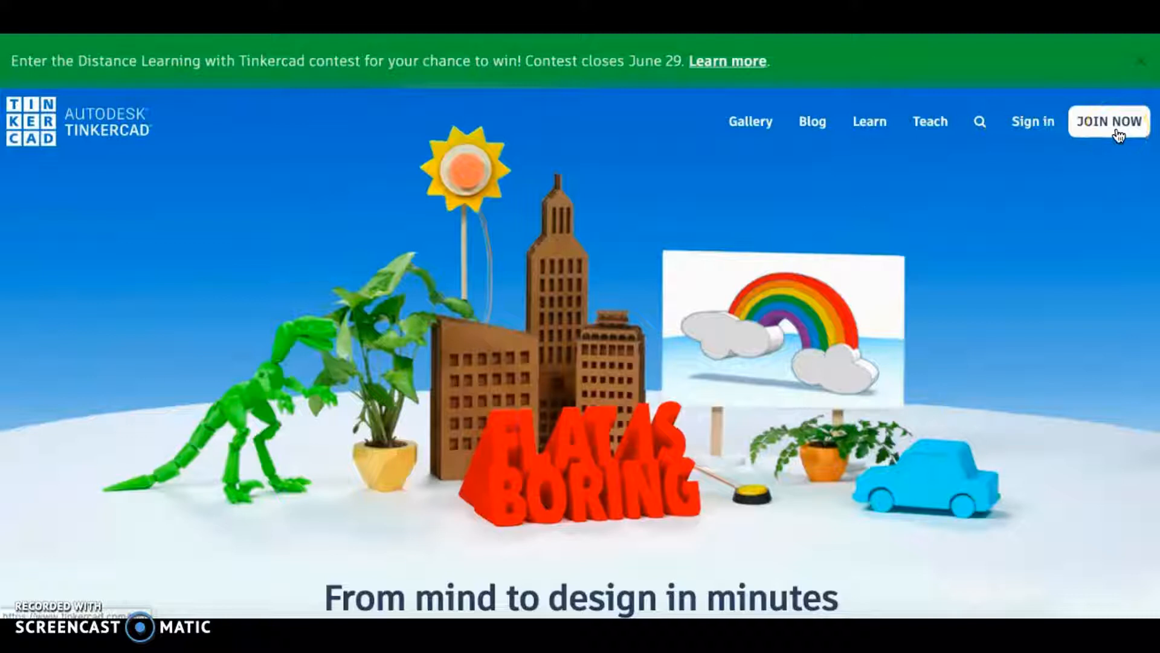
Sign in, open the 3D Designs collection and create a new blank design.
click(158, 54)
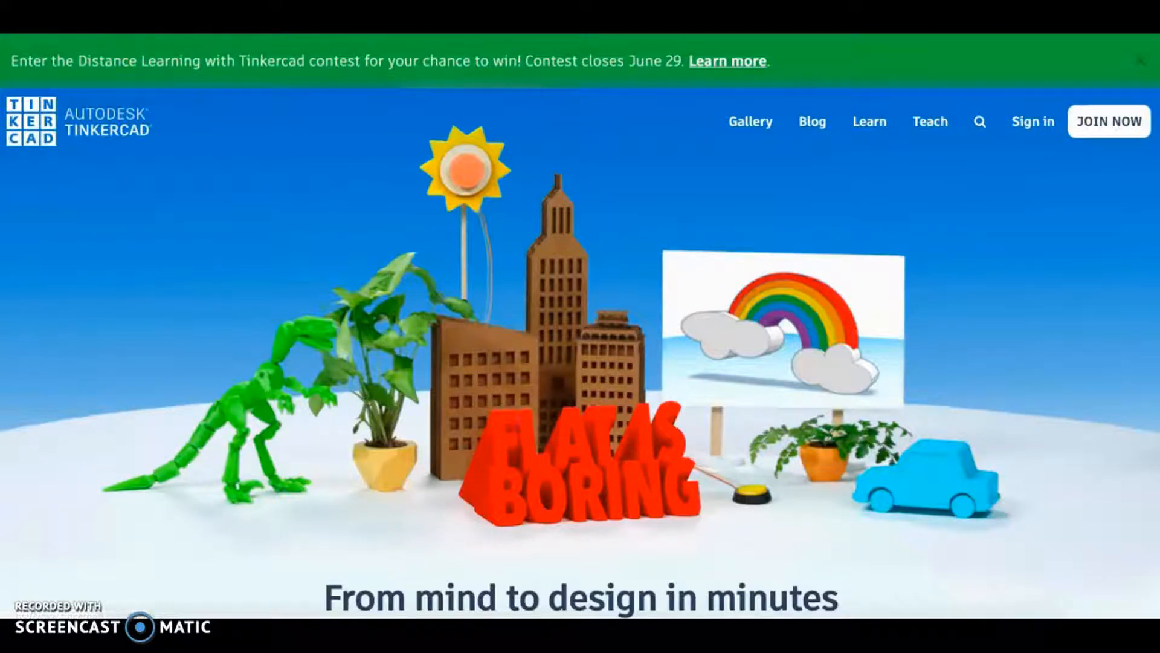
click(436, 139)
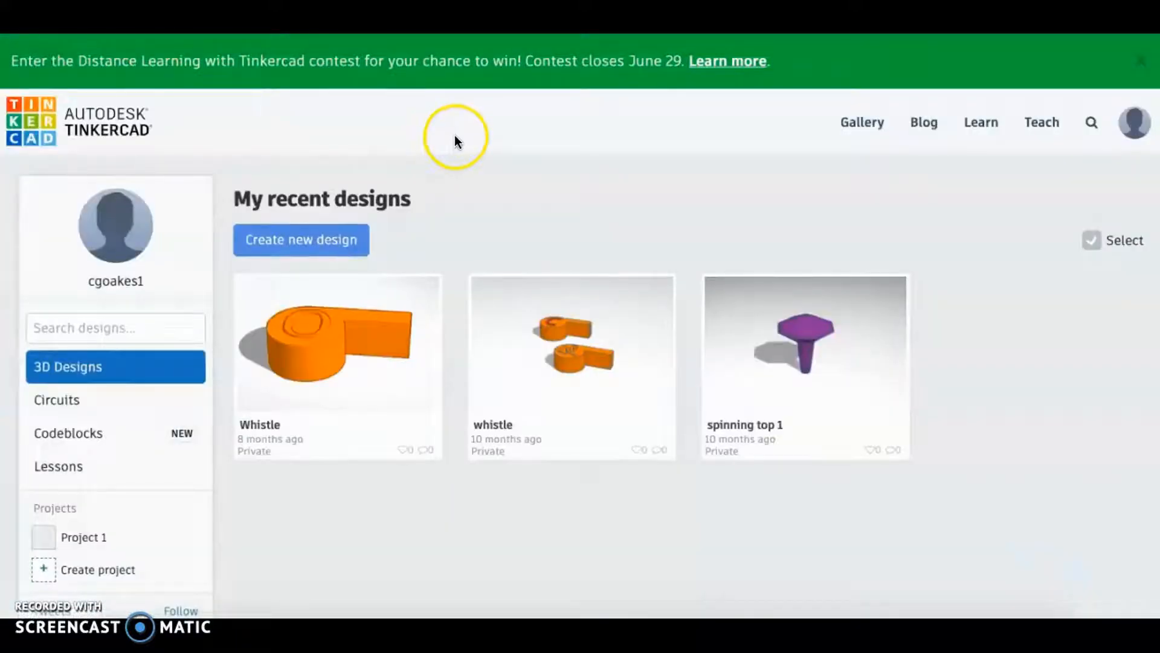
click(80, 369)
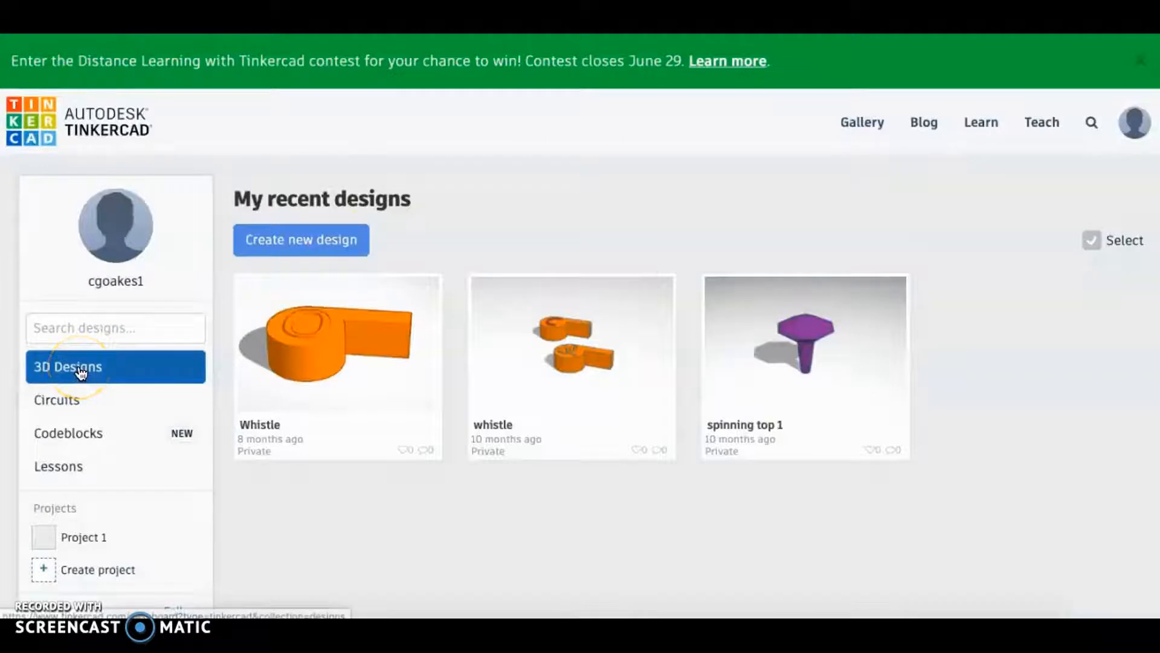
click(301, 241)
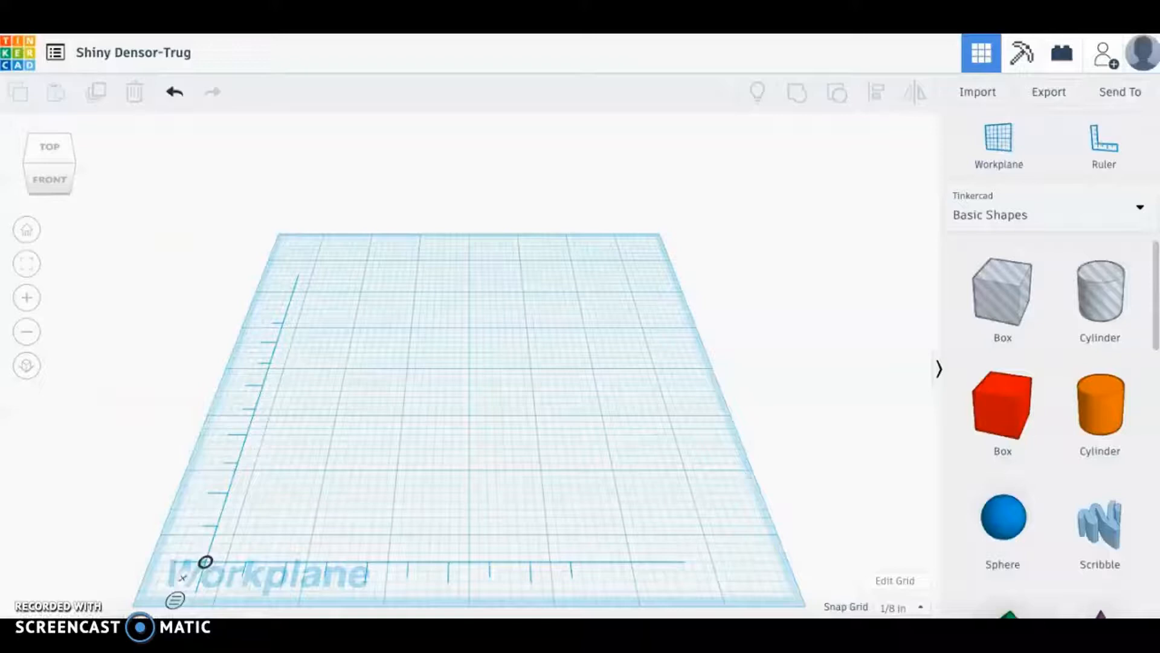
Switch the grid units to inches in Edit Grid and update the grid.
click(140, 308)
click(605, 373)
click(797, 476)
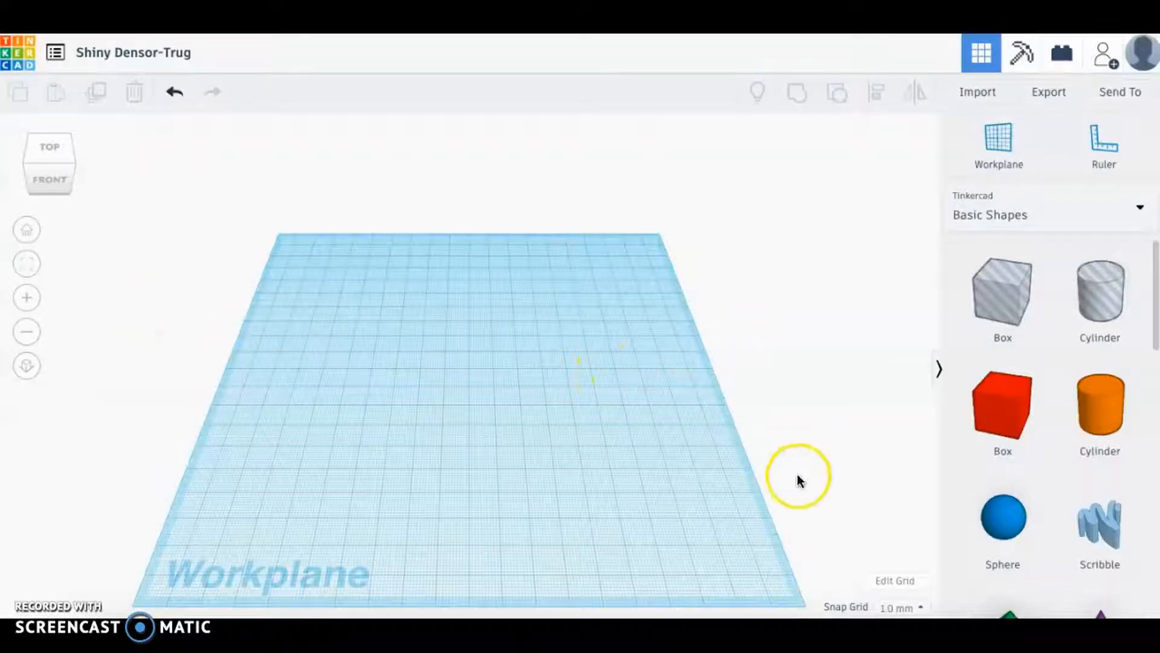
click(887, 581)
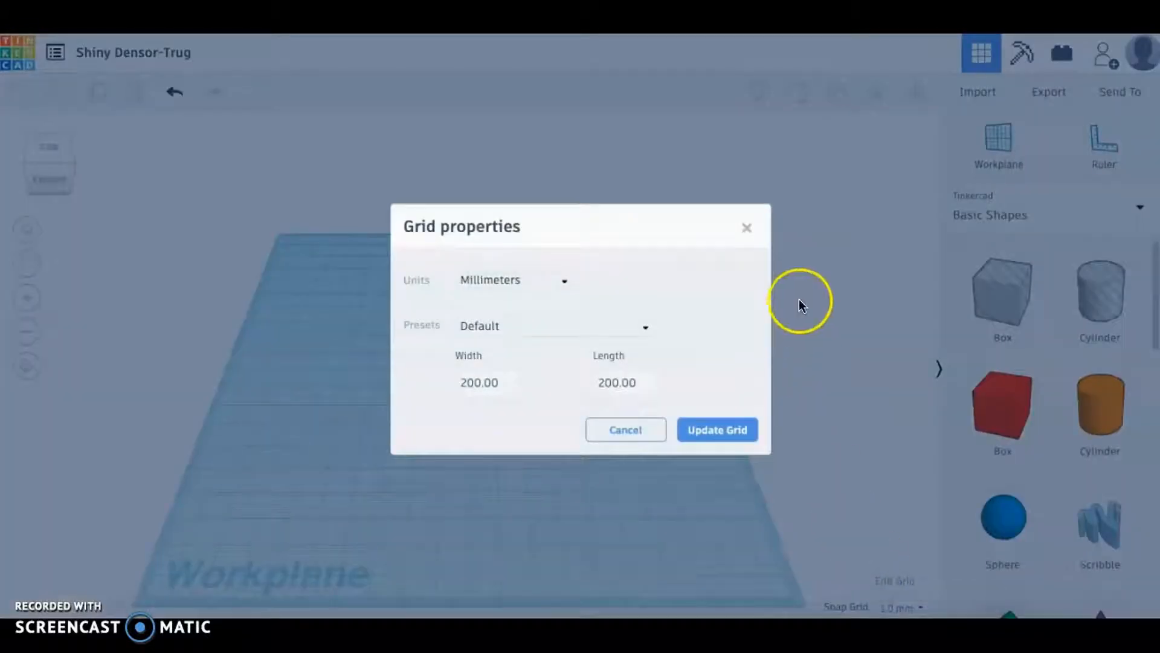
click(530, 281)
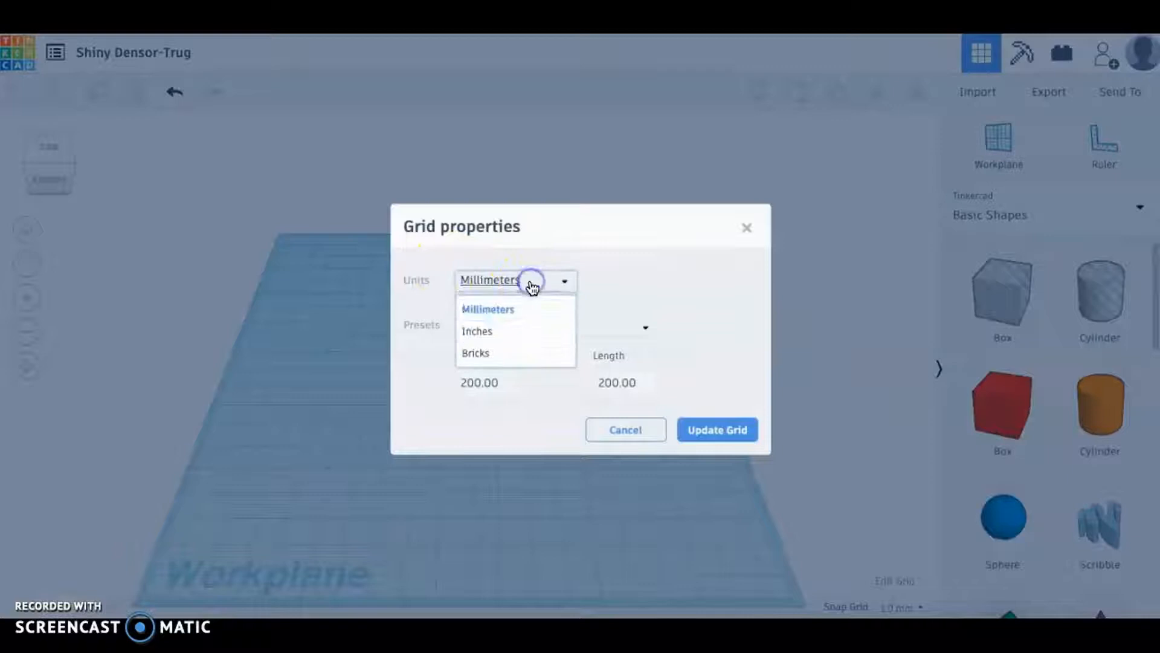
click(481, 332)
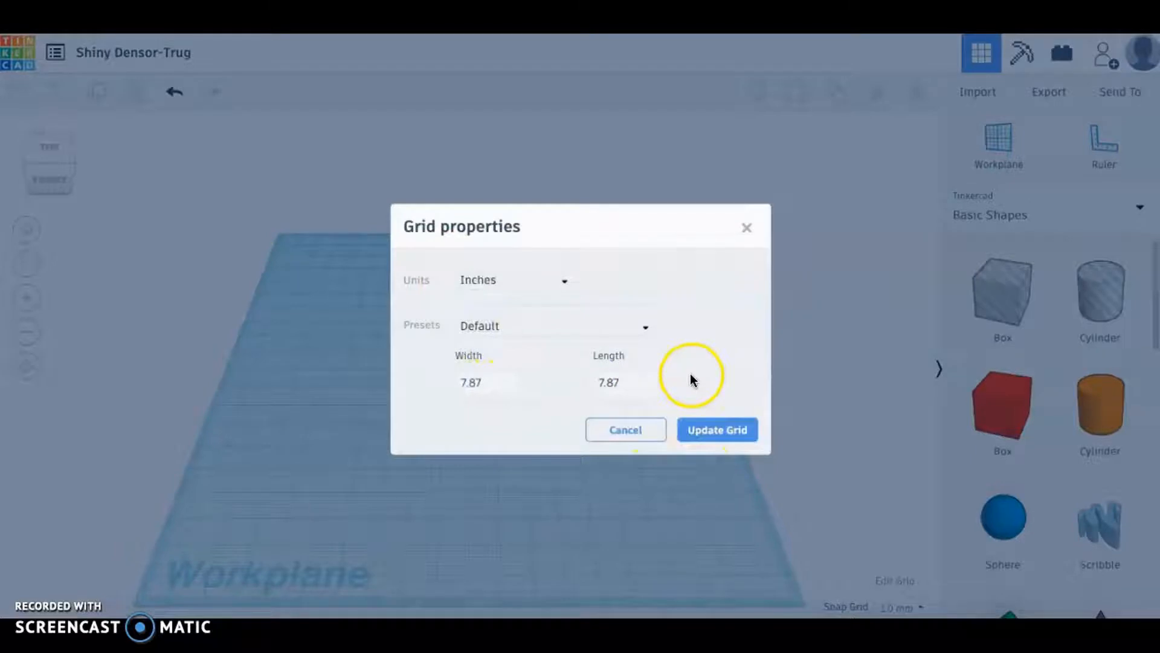
click(715, 433)
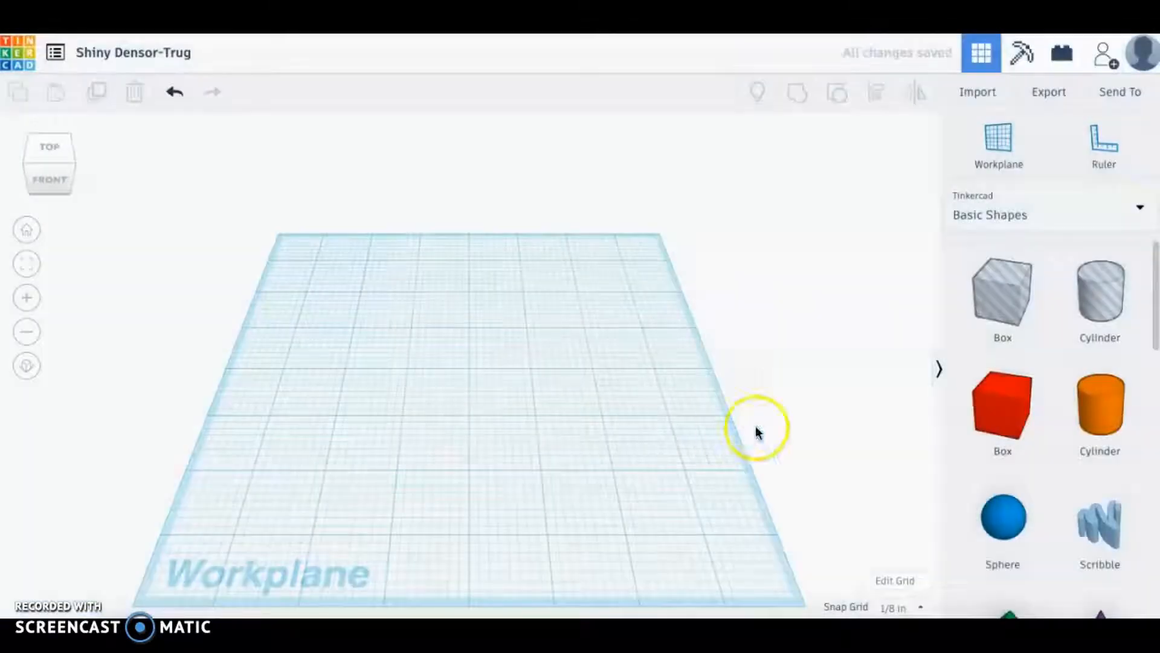
Keep the snap grid at 1/8 in and place the ruler at the workplane's lower-left corner.
click(899, 609)
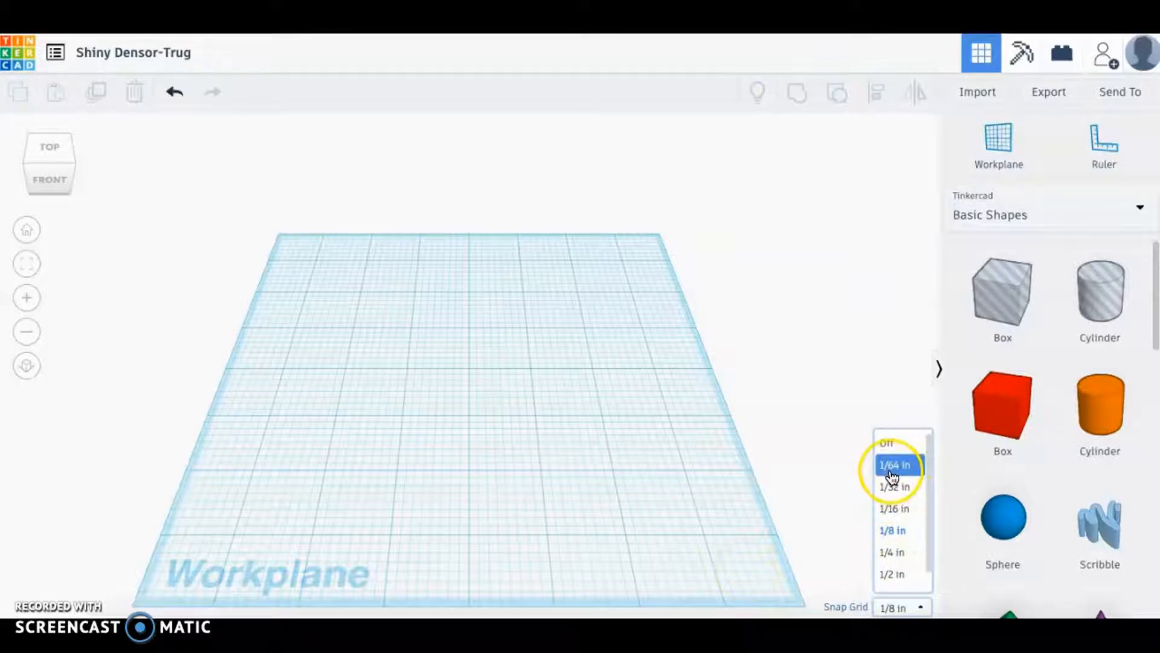
click(828, 469)
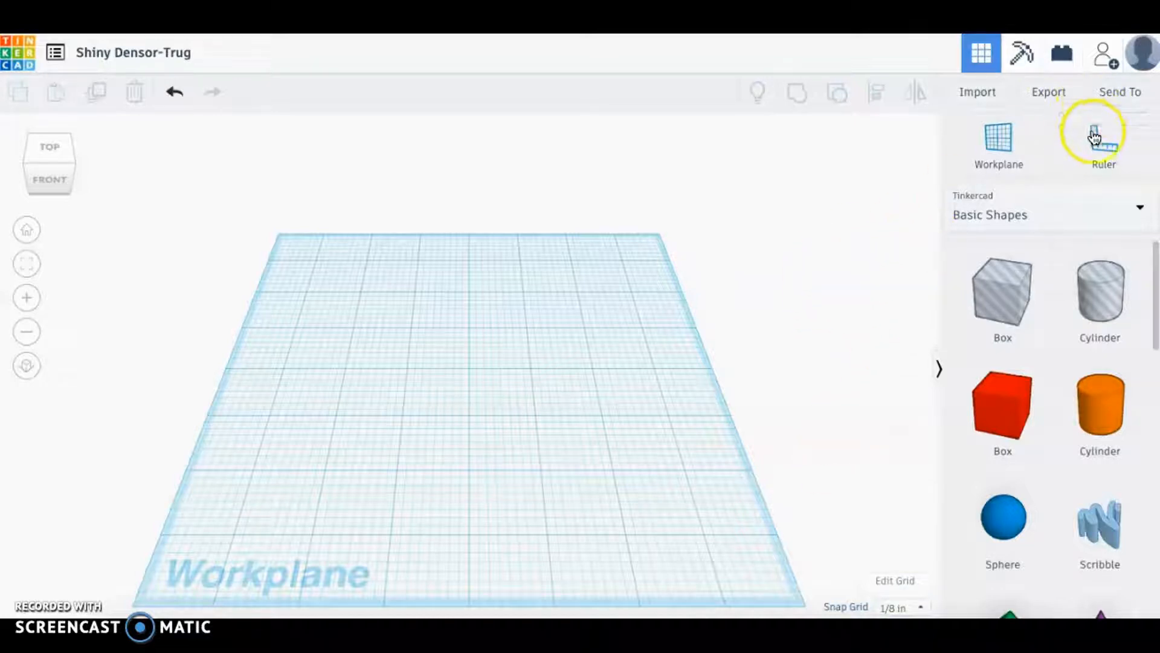
click(1099, 146)
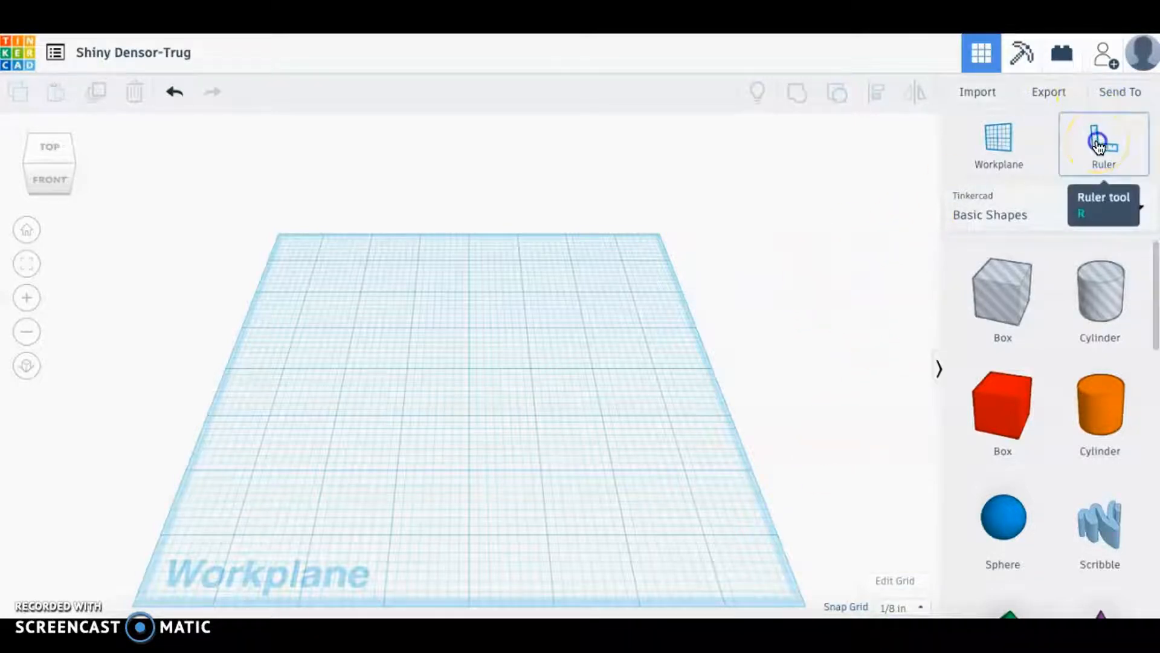
drag(240, 528, 216, 550)
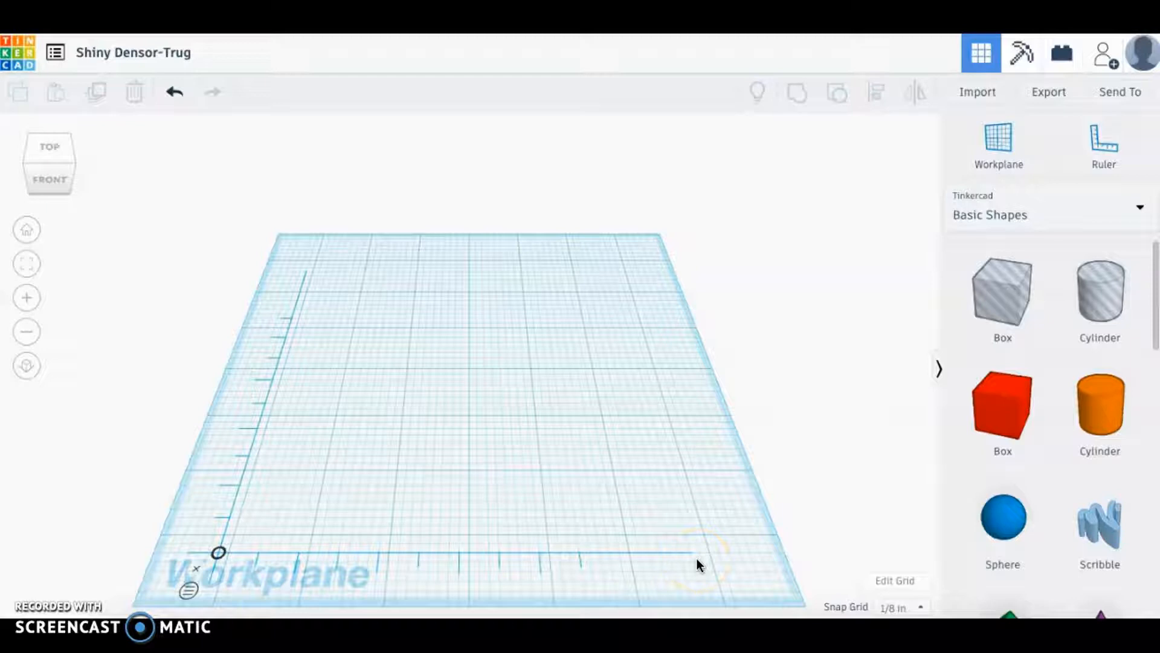
Drop a red box on the workplane and size it 4 × 2 × 1/8 in.
click(994, 420)
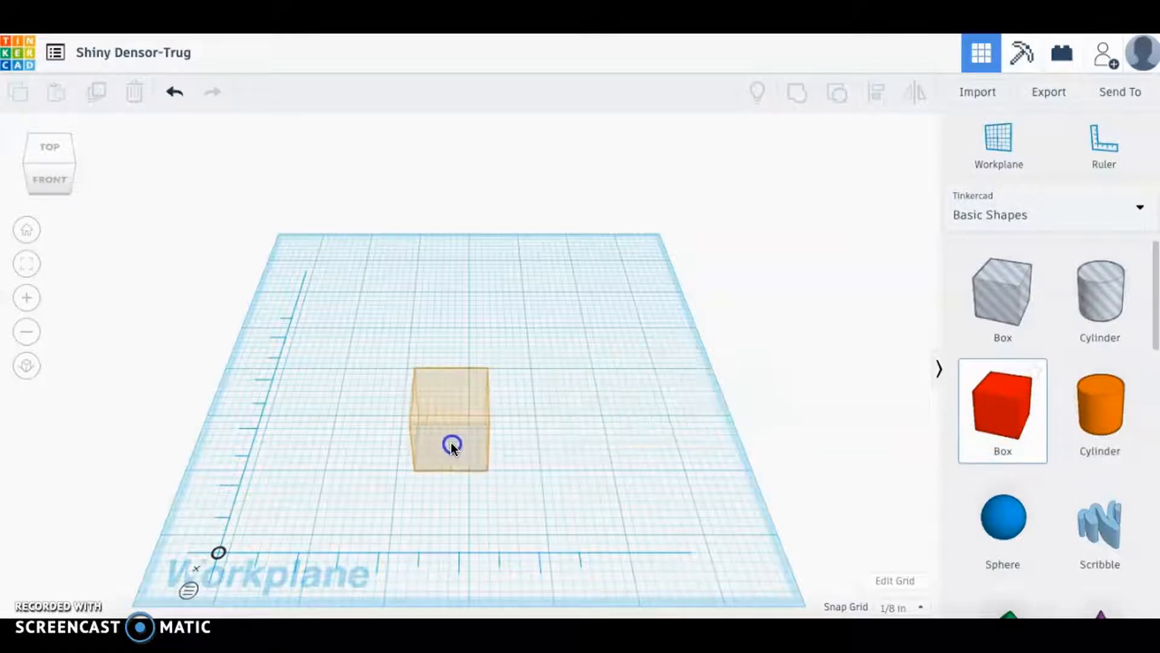
click(443, 444)
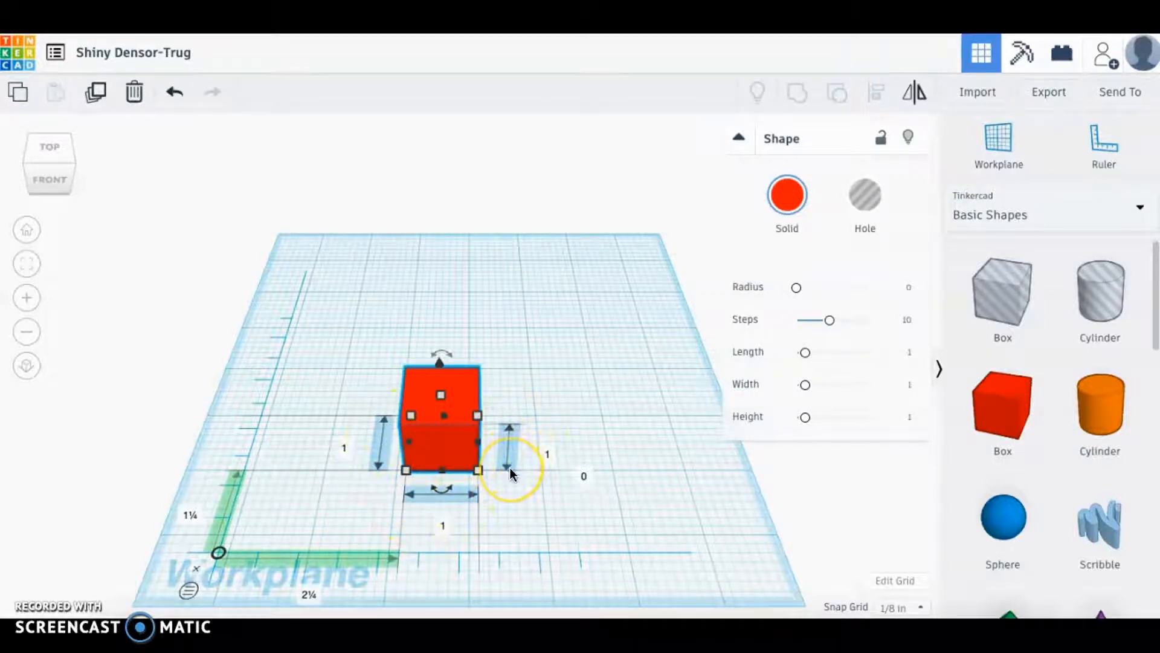
click(443, 530)
text(4)
key(Return)
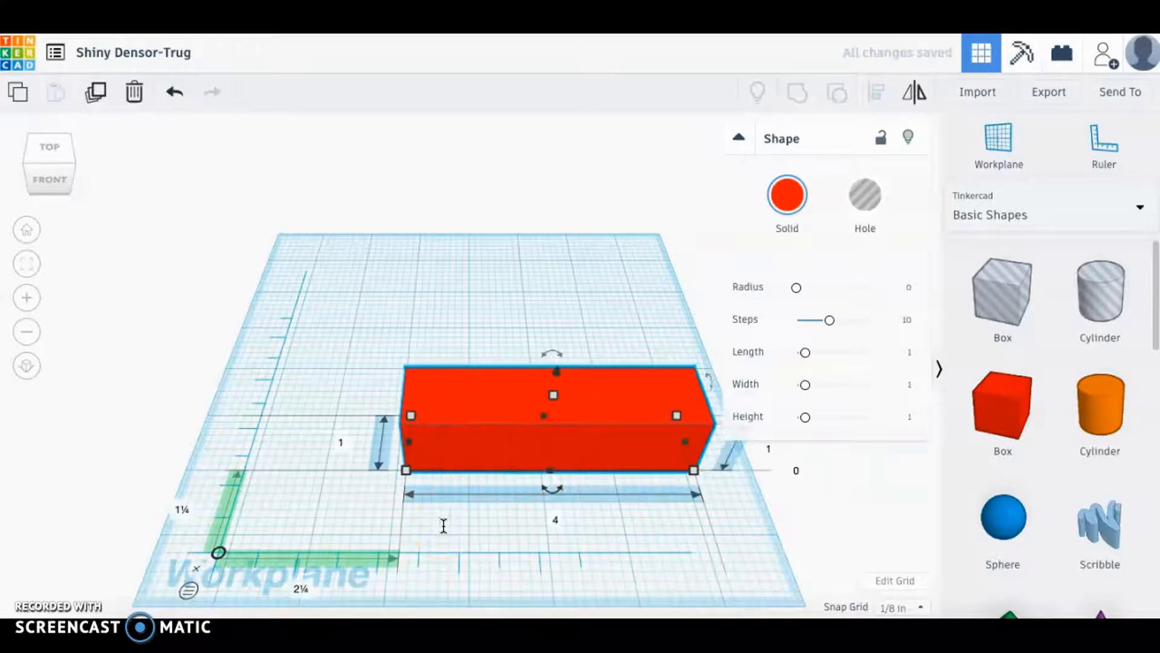
click(341, 443)
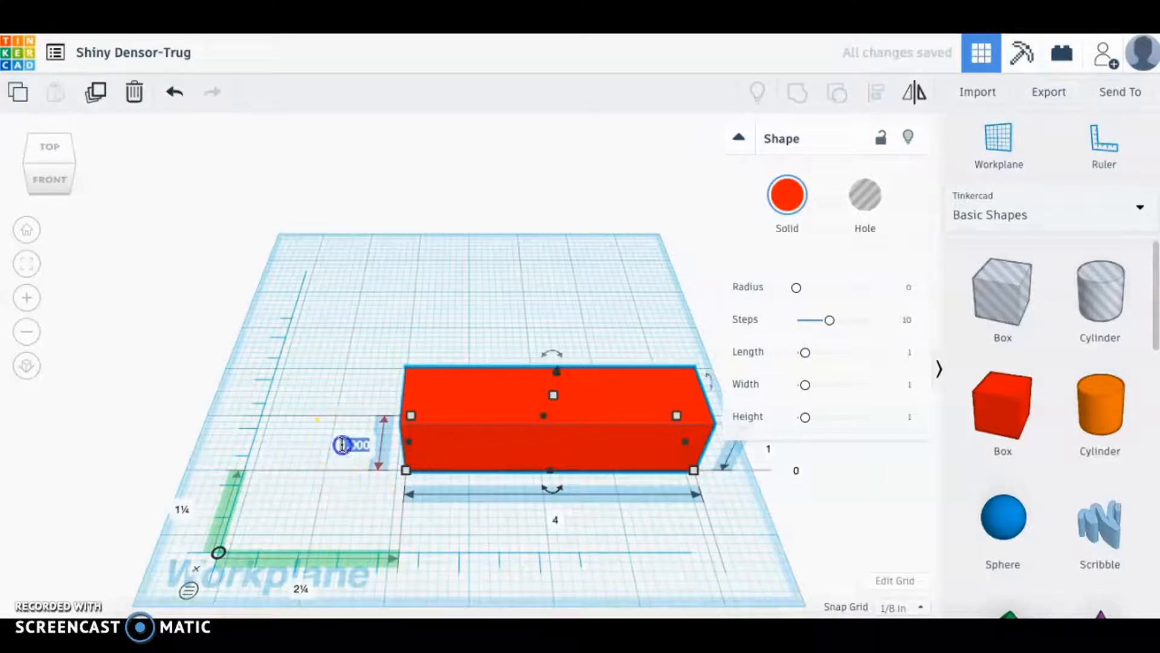
text(2)
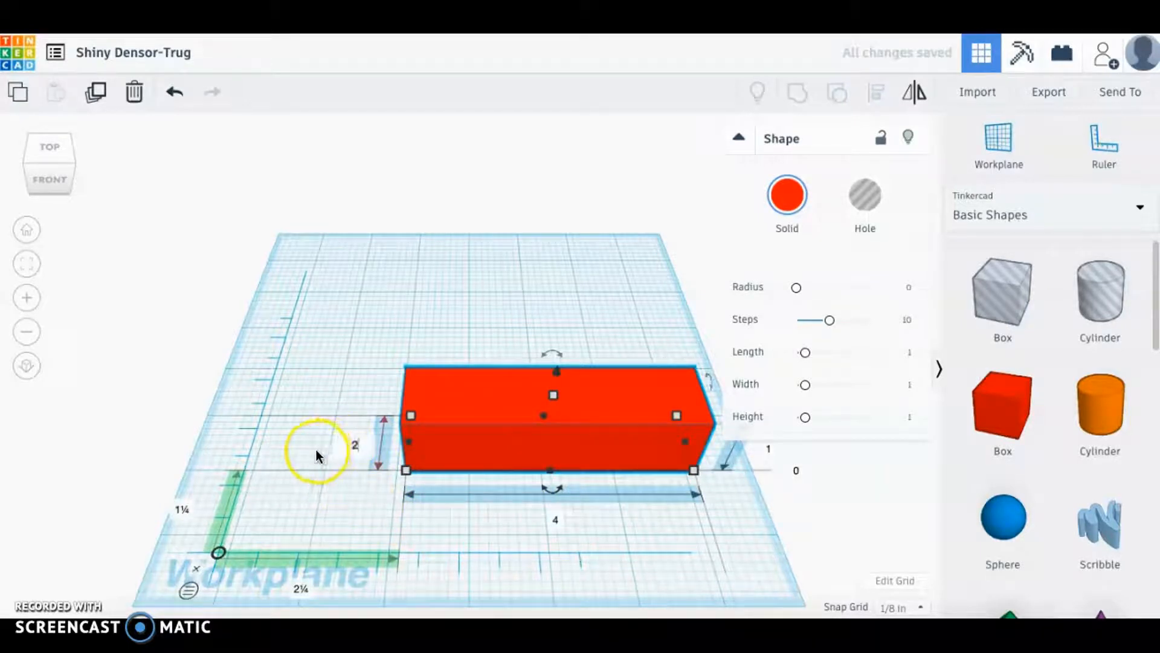
key(Return)
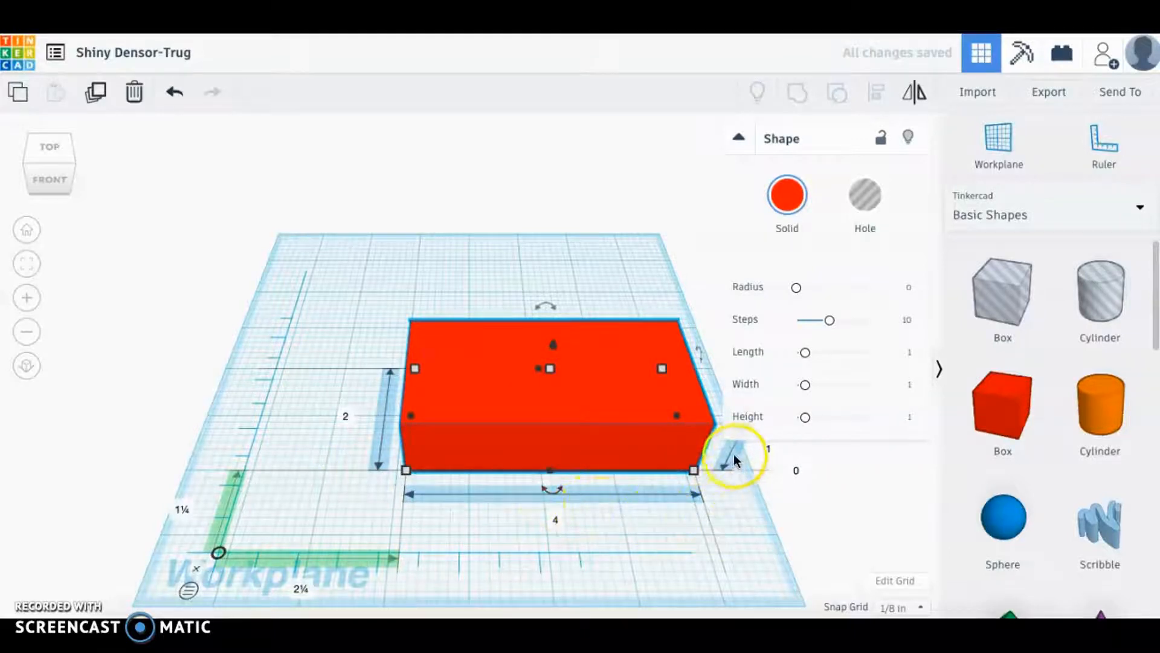
click(768, 449)
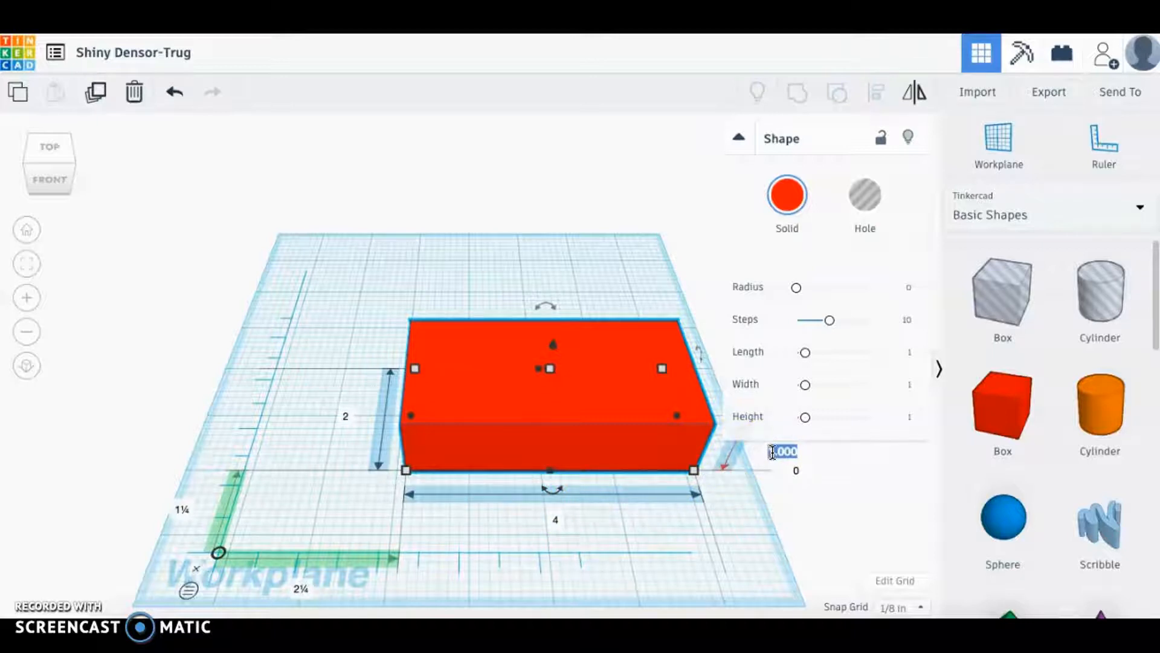
text(1/8)
key(Return)
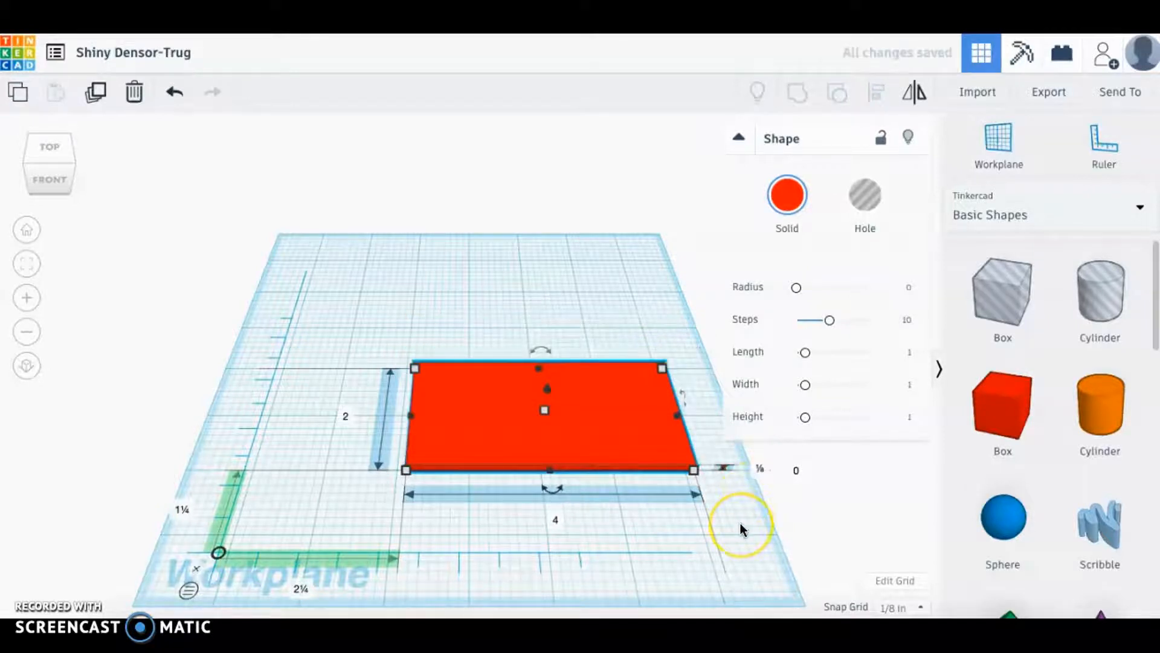
click(796, 474)
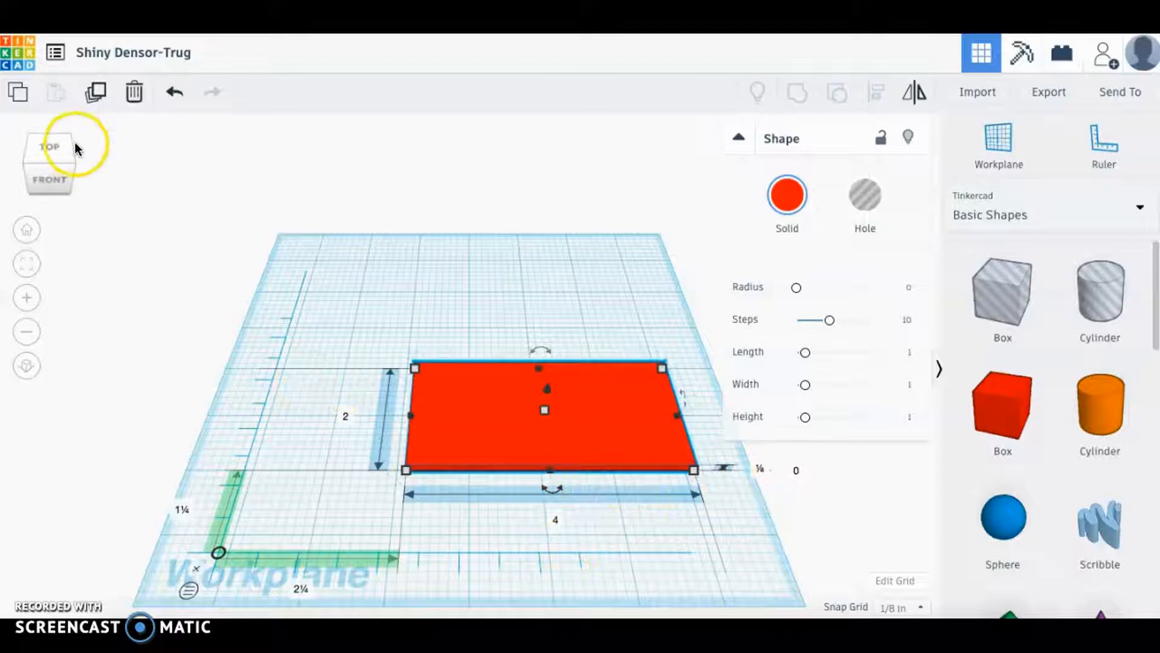
click(54, 174)
mouse_move(53, 167)
mouse_down()
mouse_move(52, 178)
mouse_move(74, 164)
mouse_move(55, 176)
mouse_up()
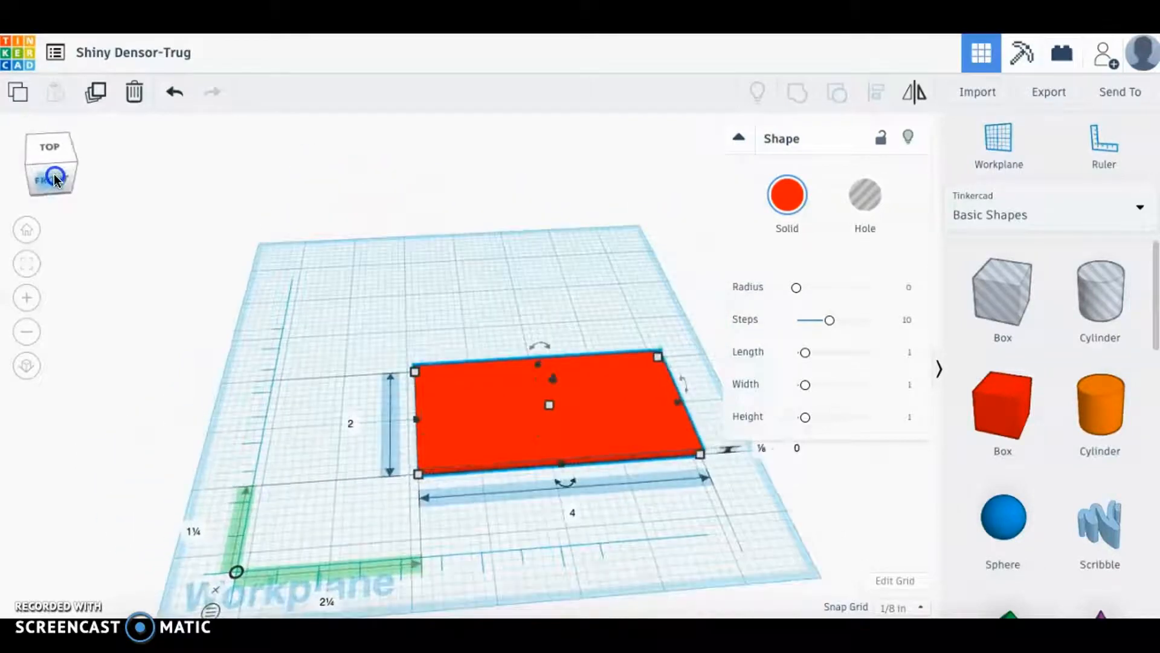
click(26, 228)
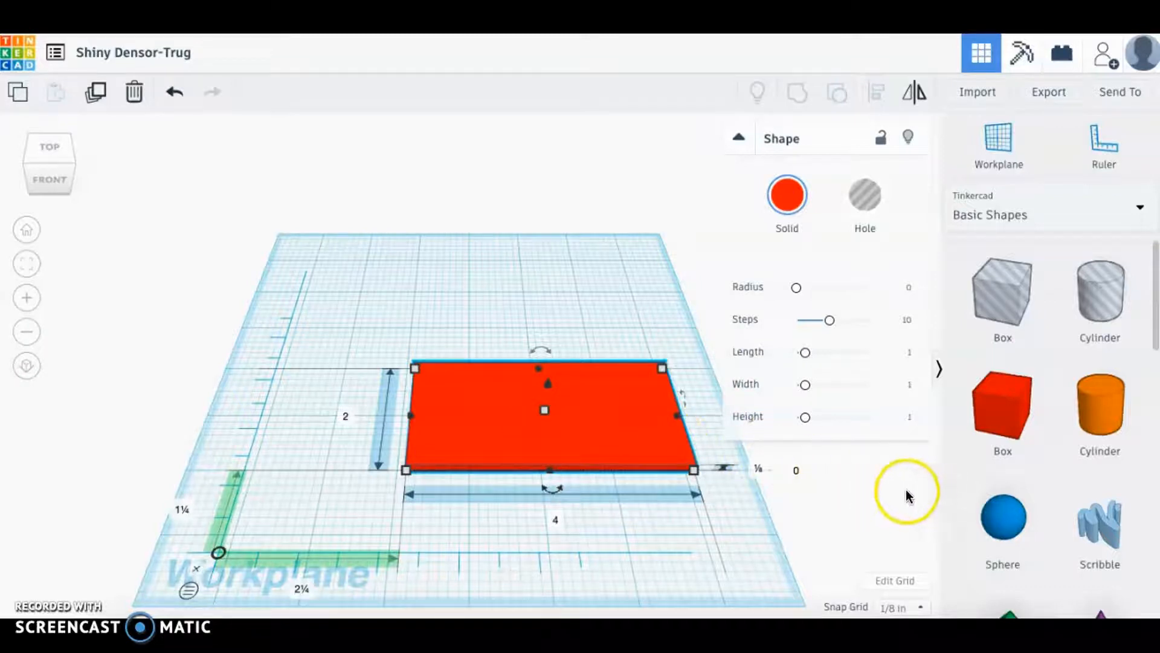
Place a Text shape over the red plate.
scroll(1091, 498, down, 5)
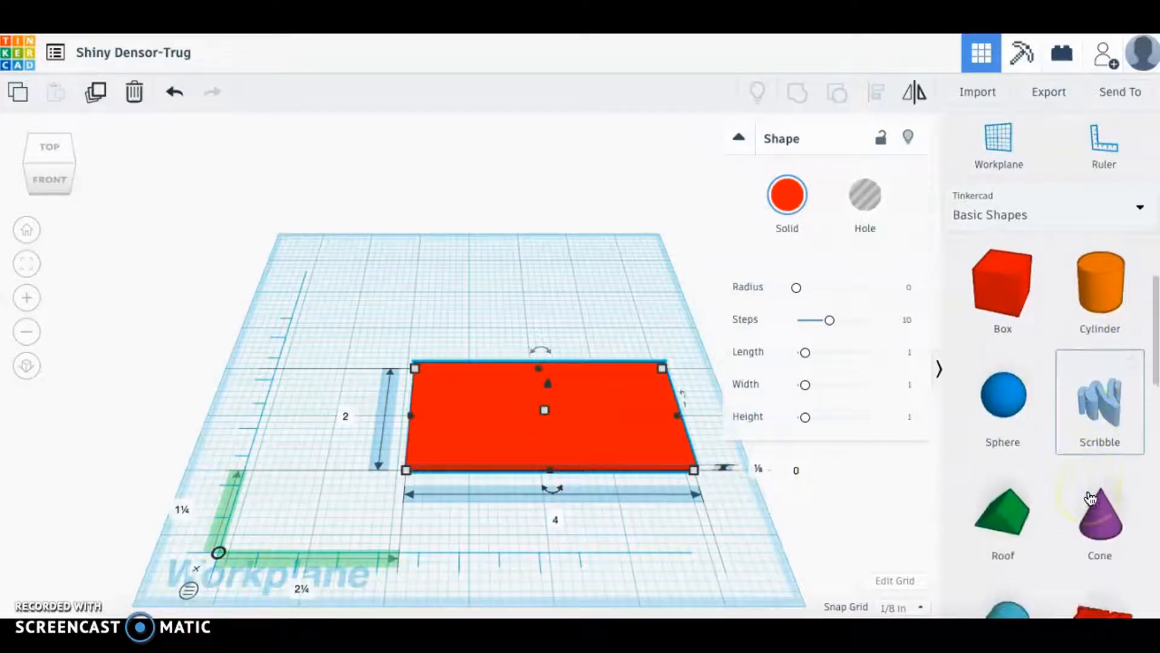
click(1097, 477)
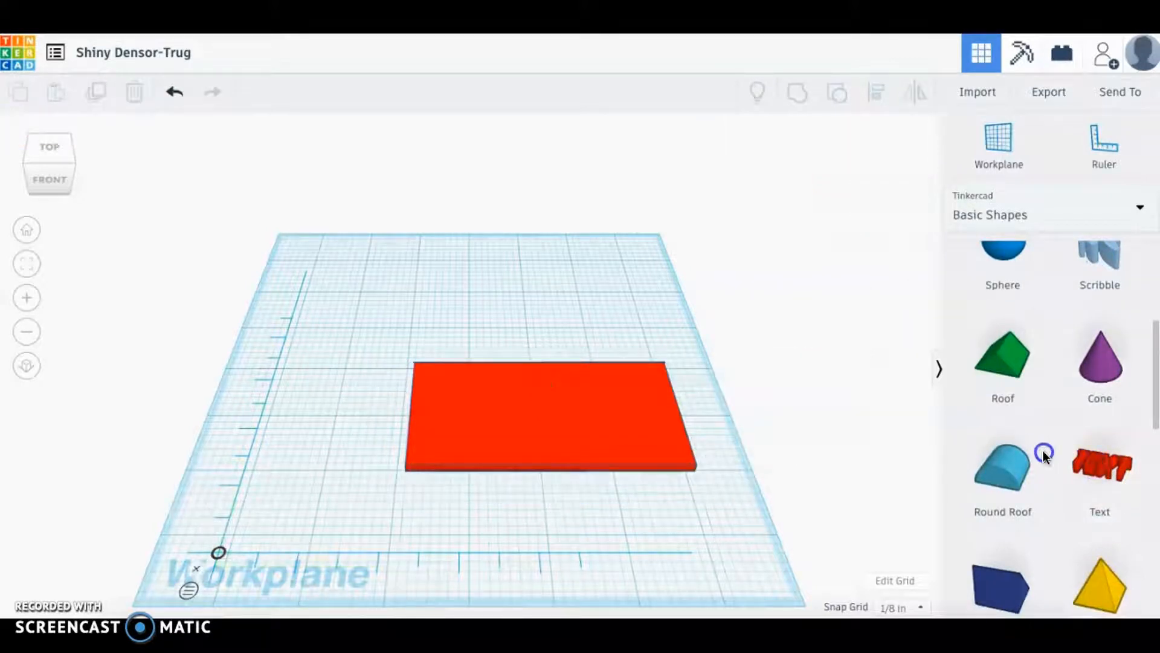
click(1106, 463)
drag(1104, 464, 542, 419)
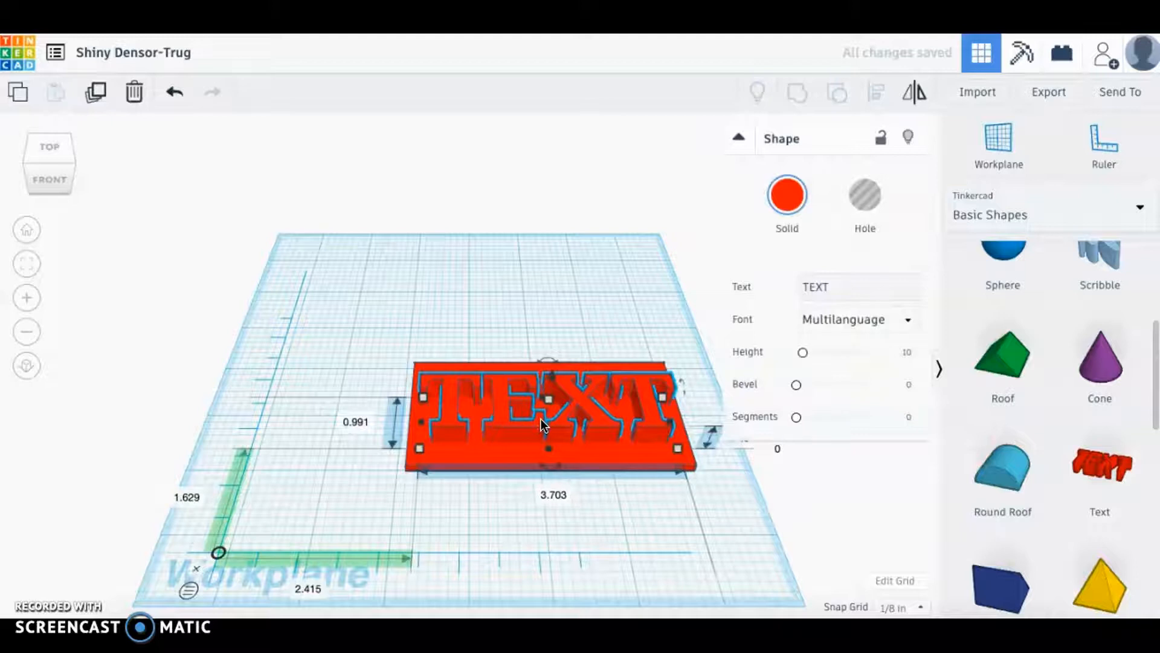
Change the TEXT shape's colour to the amber preset.
click(787, 197)
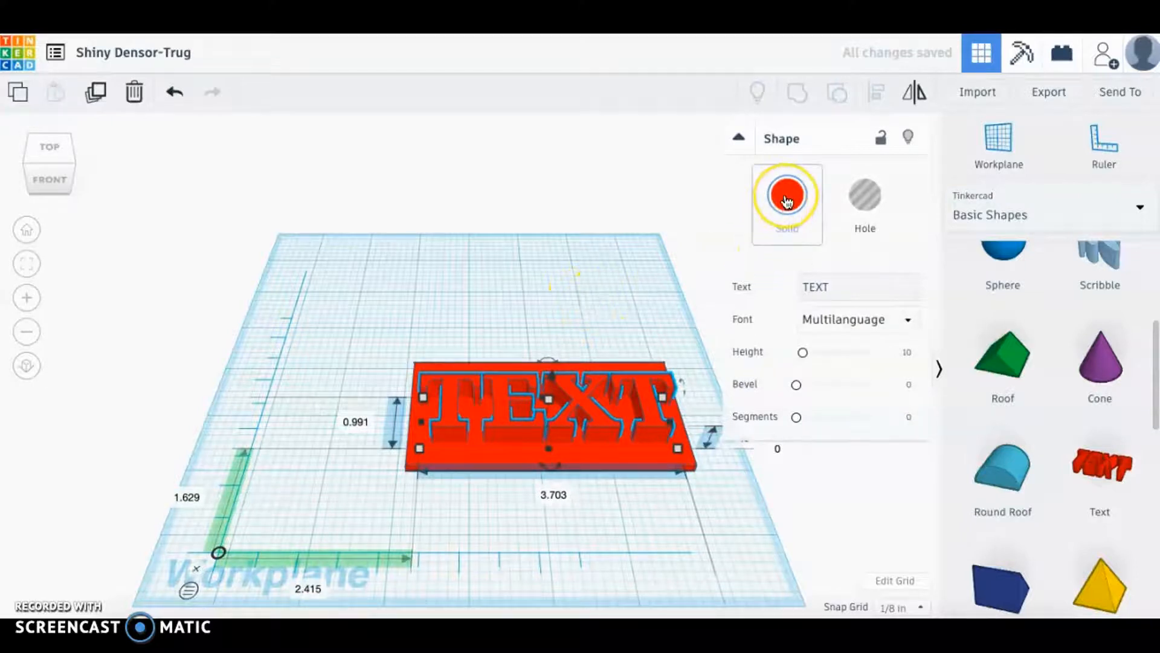
click(787, 199)
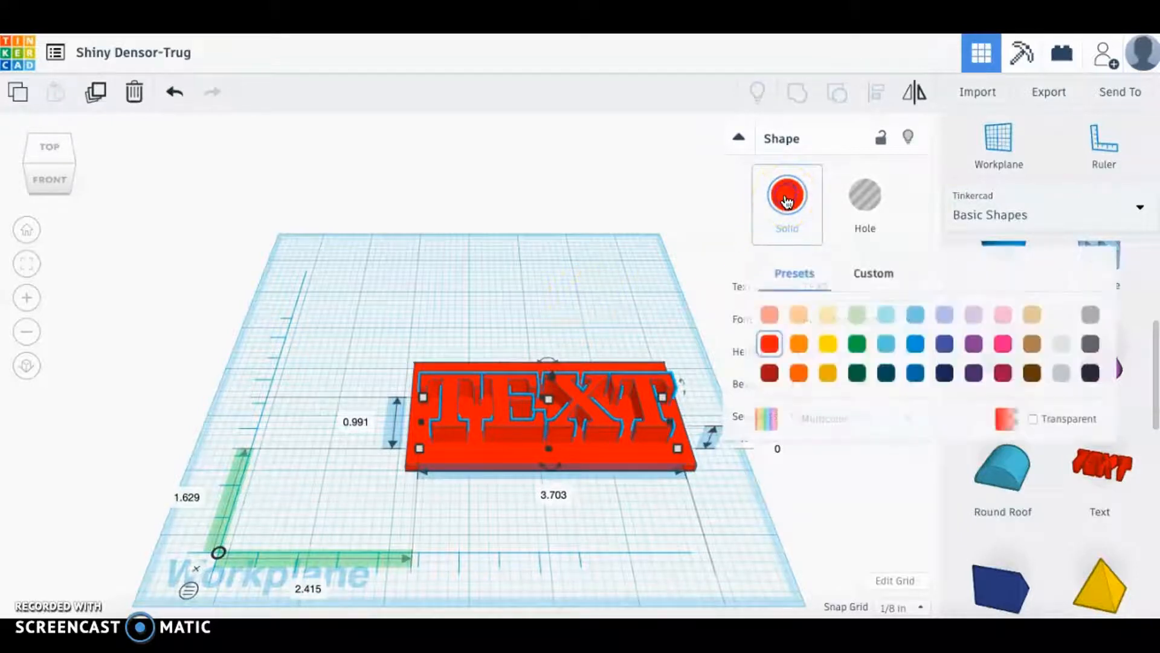
click(799, 346)
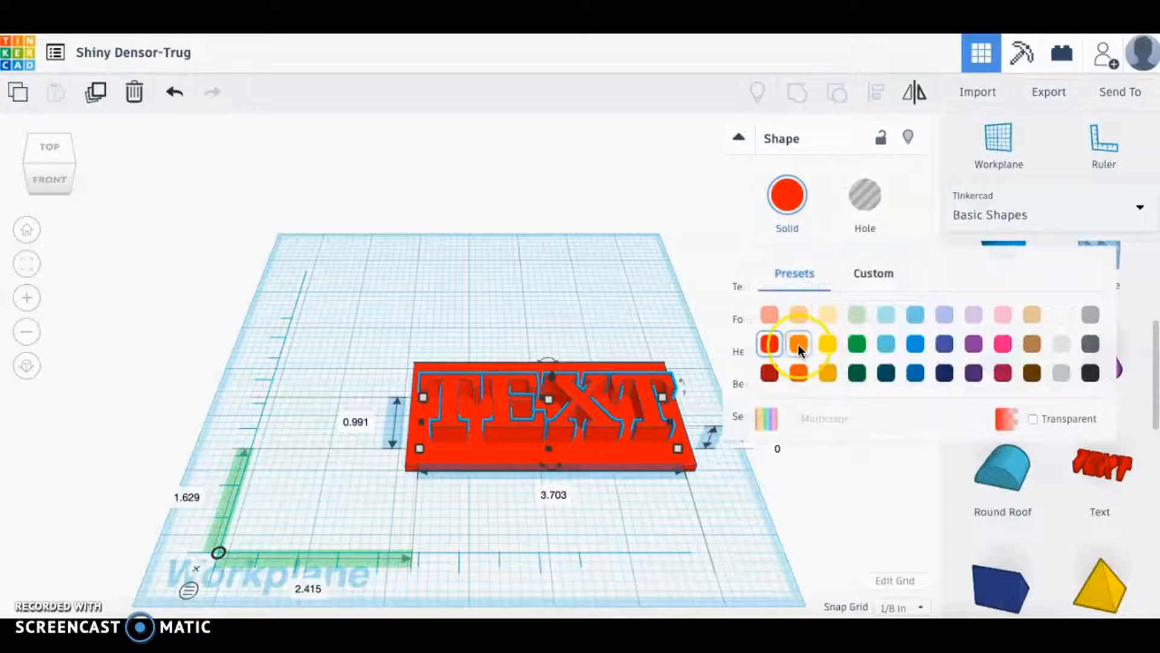
click(829, 372)
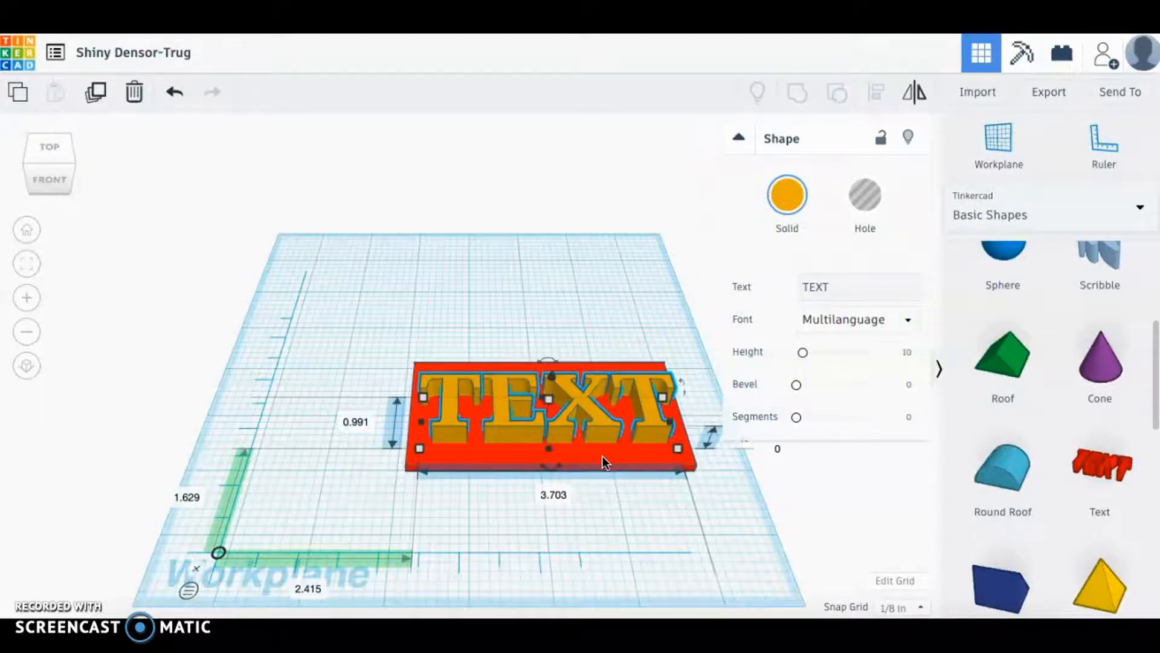
Replace the TEXT wording with 'Jane'.
click(837, 286)
drag(837, 286, 796, 290)
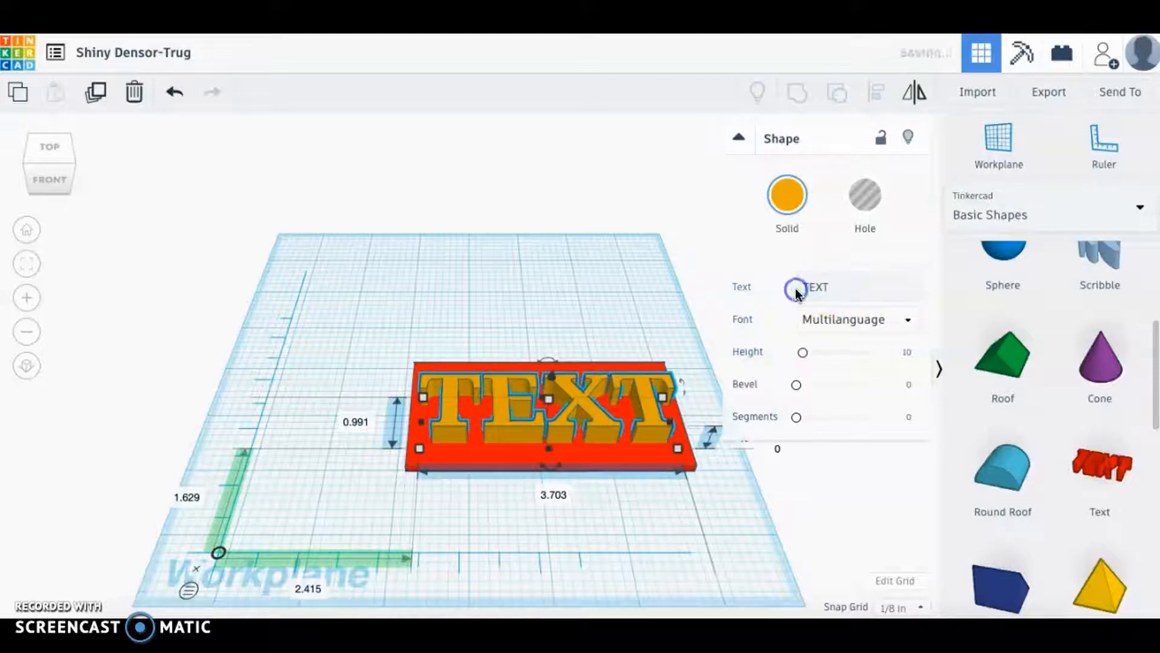
click(832, 287)
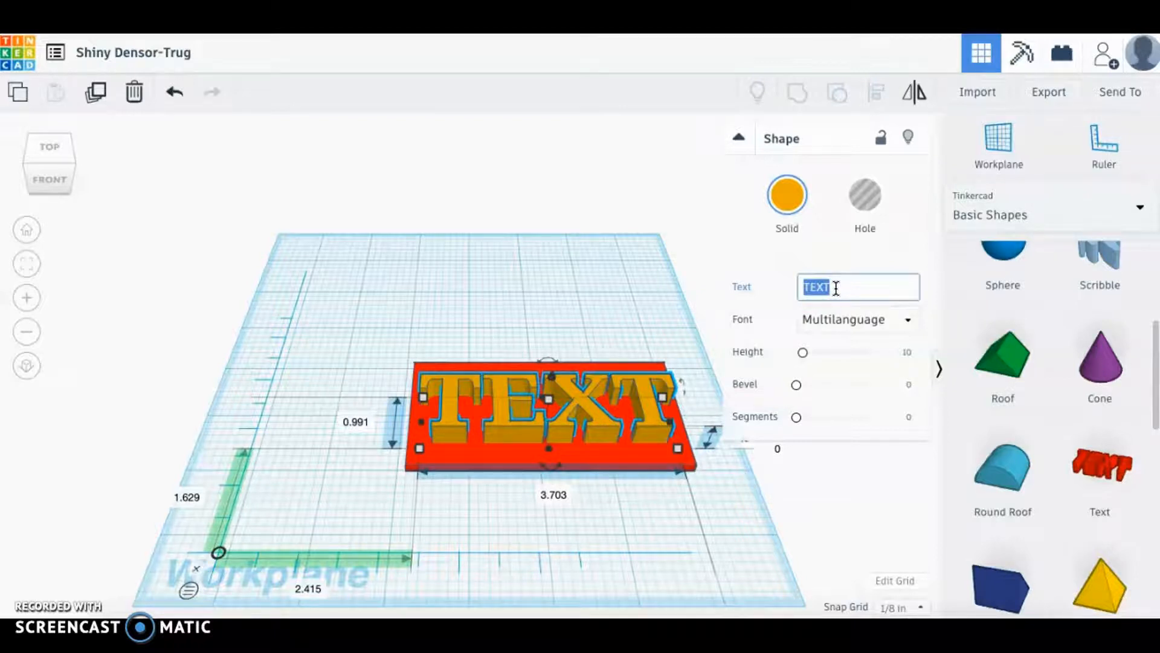
text(Jane)
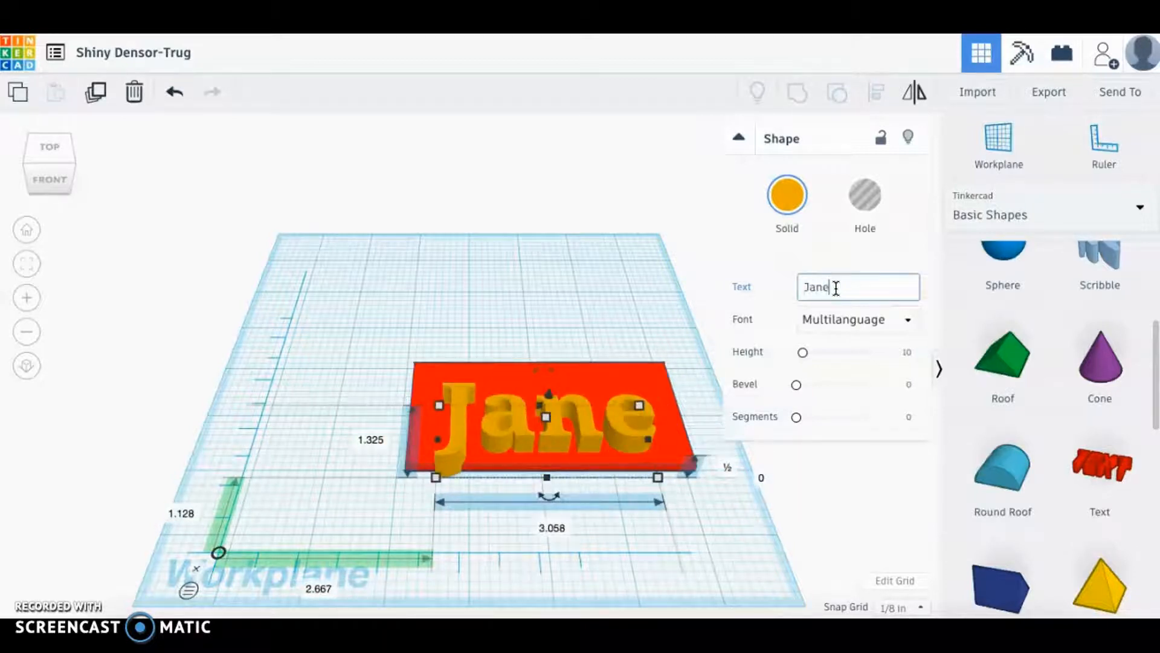
Try the Sans, Sans Mono and Serif fonts, then settle on Multilanguage.
click(851, 322)
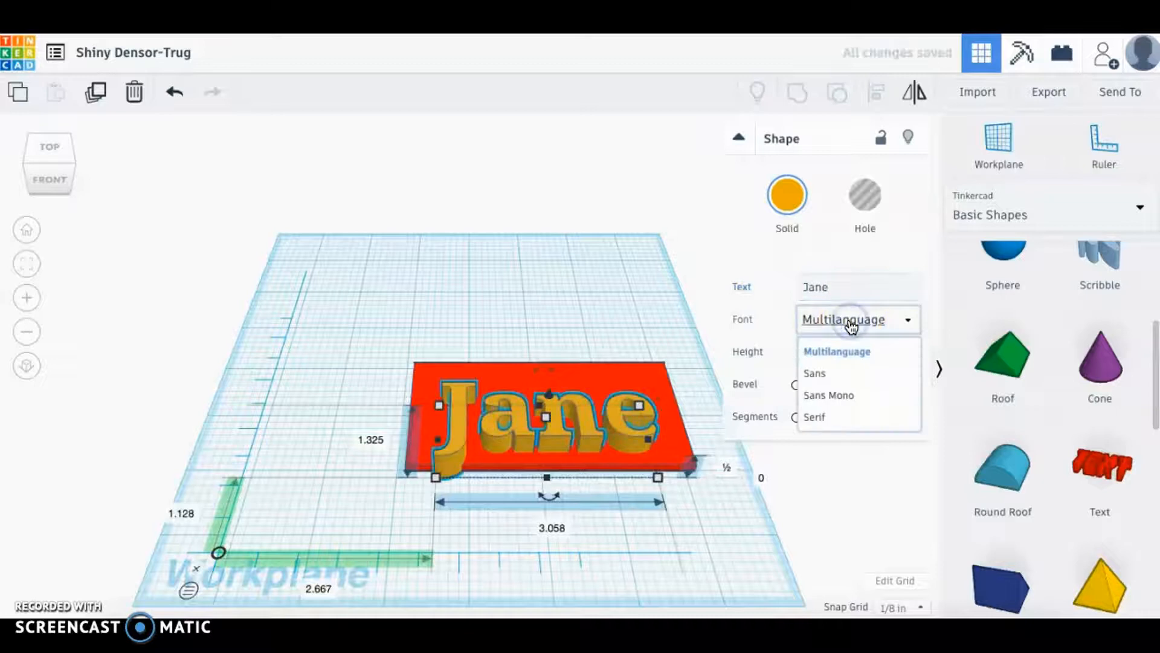
click(821, 376)
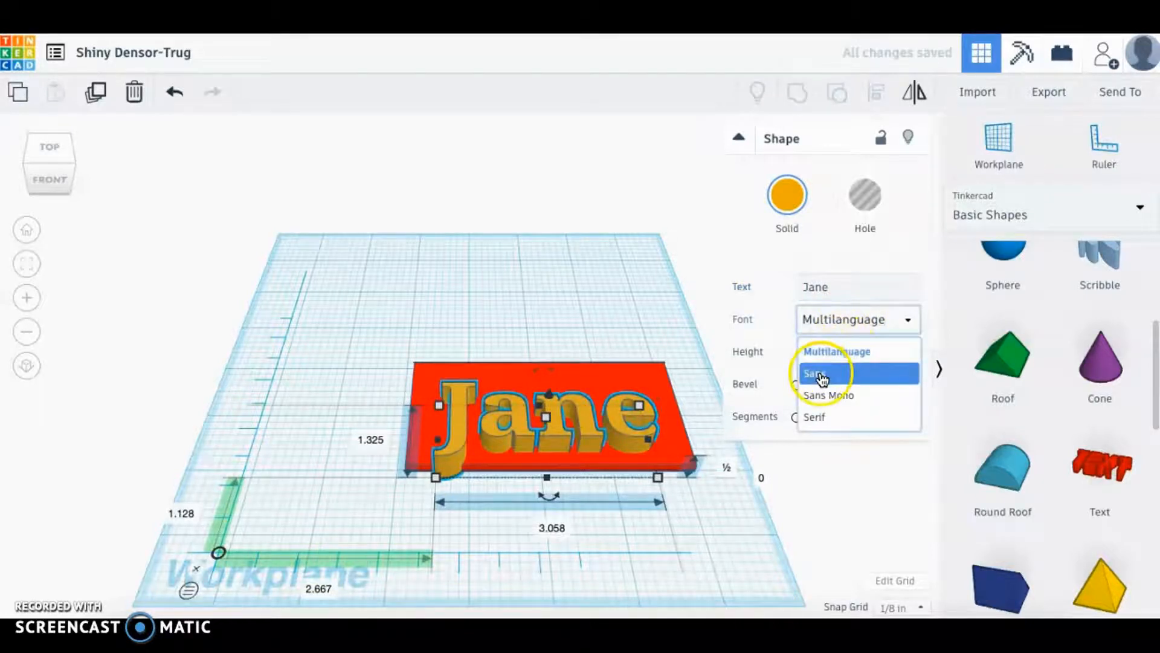
click(819, 322)
click(815, 397)
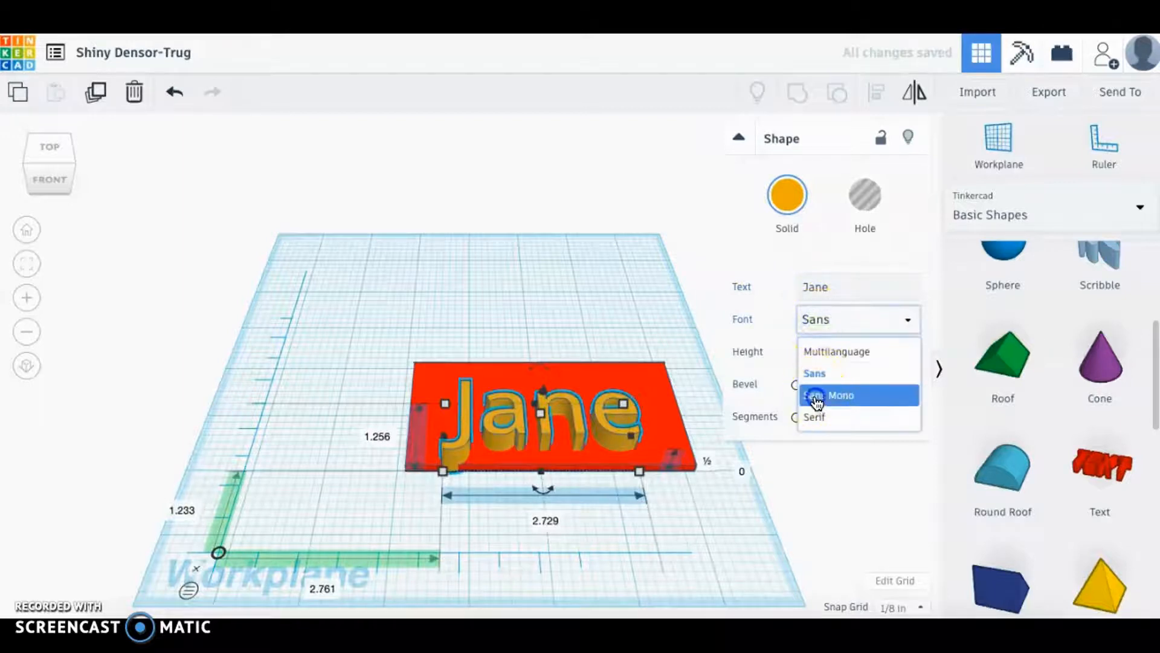
click(822, 327)
click(821, 420)
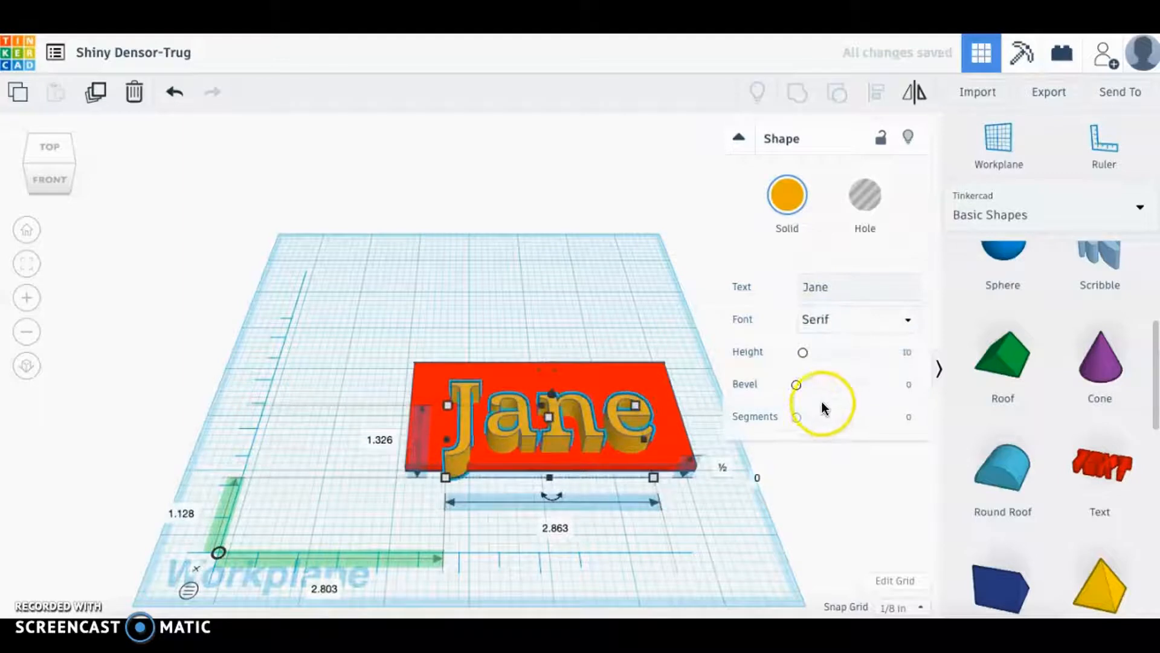
click(817, 321)
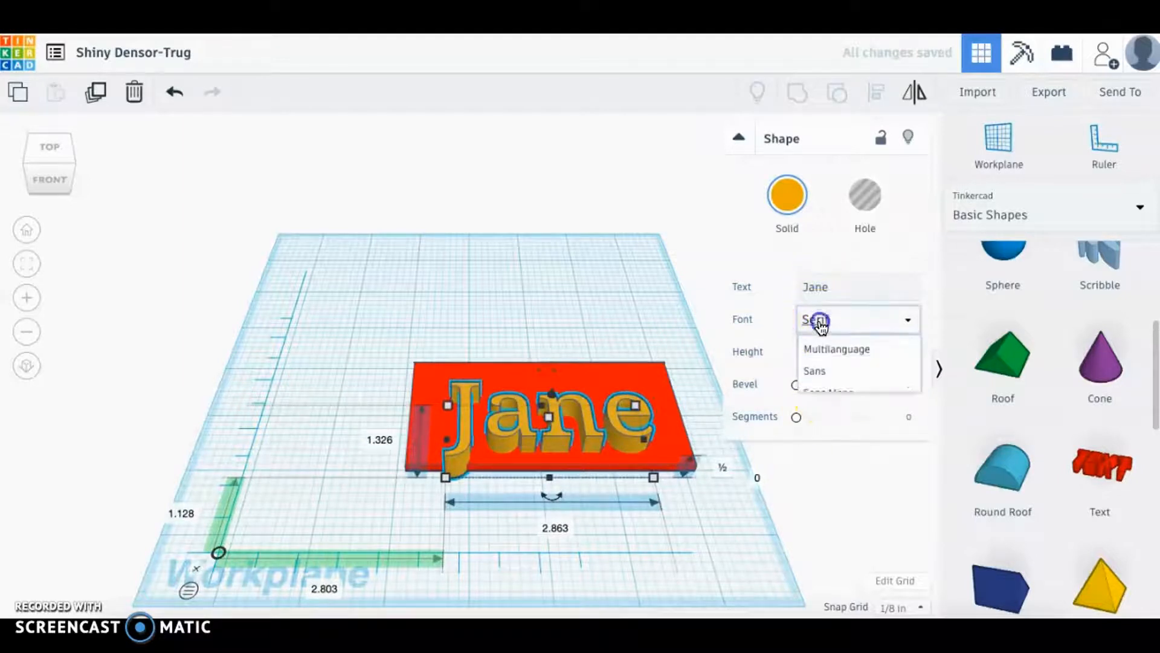
click(815, 352)
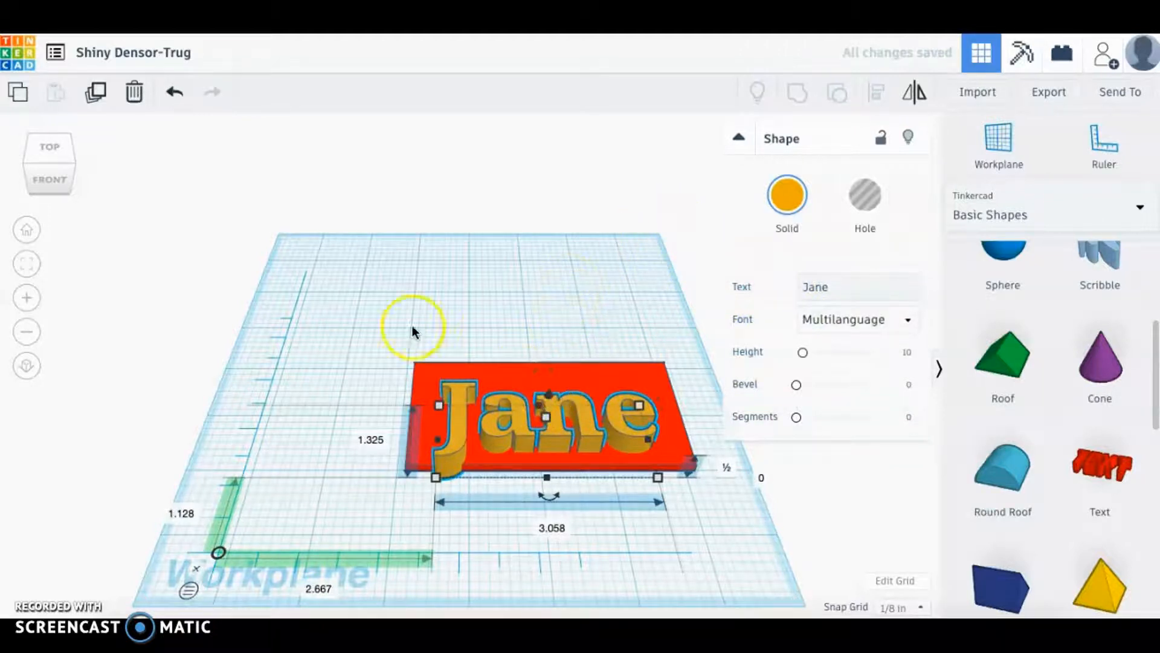
From the top view, drag the Jane text onto the plate, nudge it right, and select the plate.
click(57, 162)
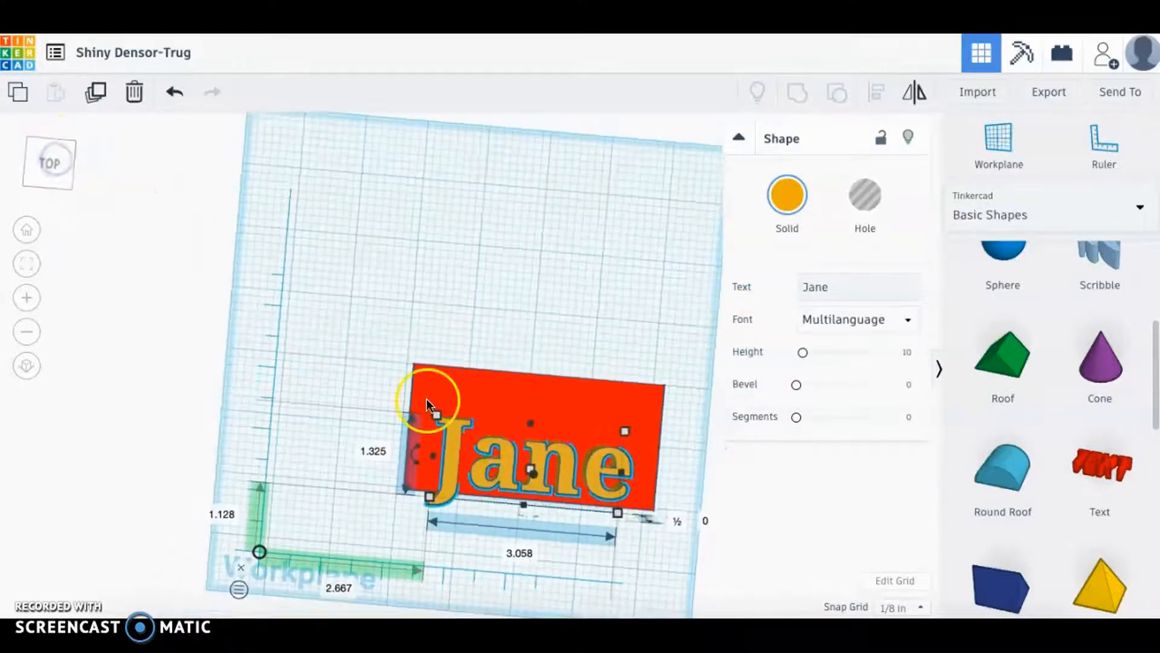
drag(538, 459, 540, 428)
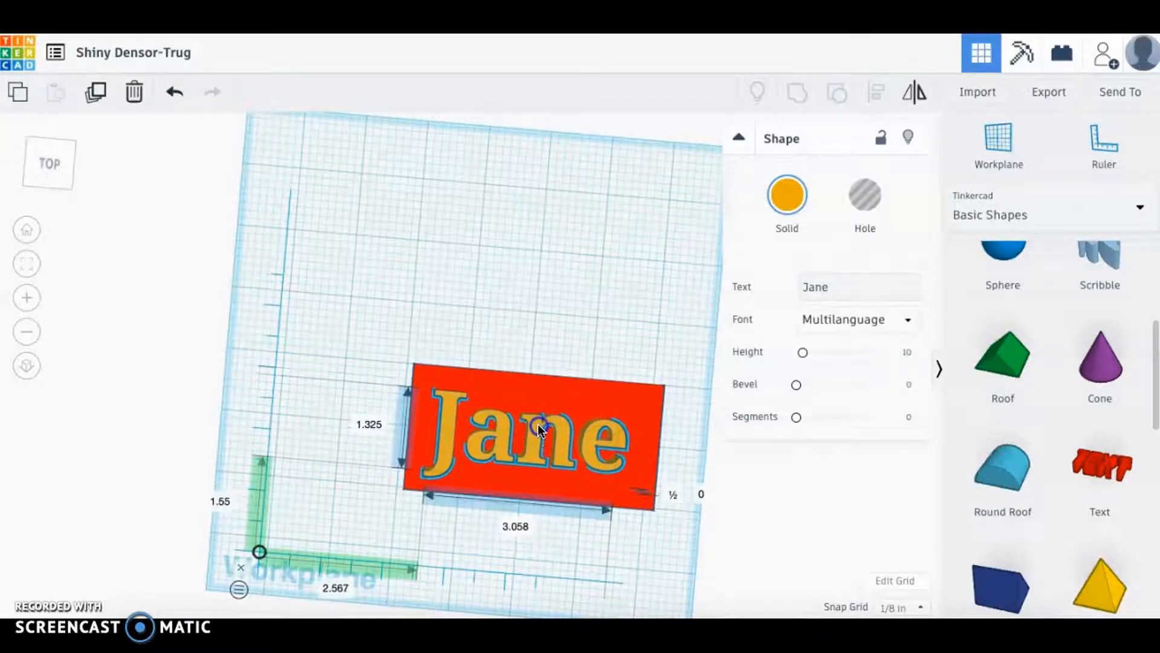
key(Right)
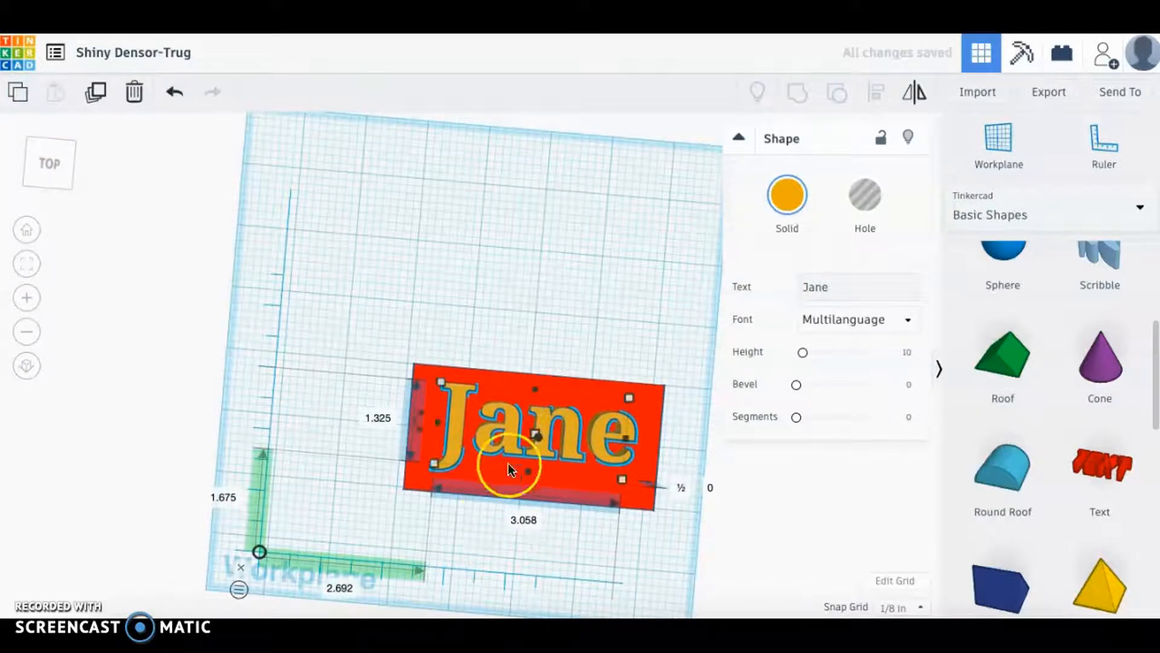
click(350, 482)
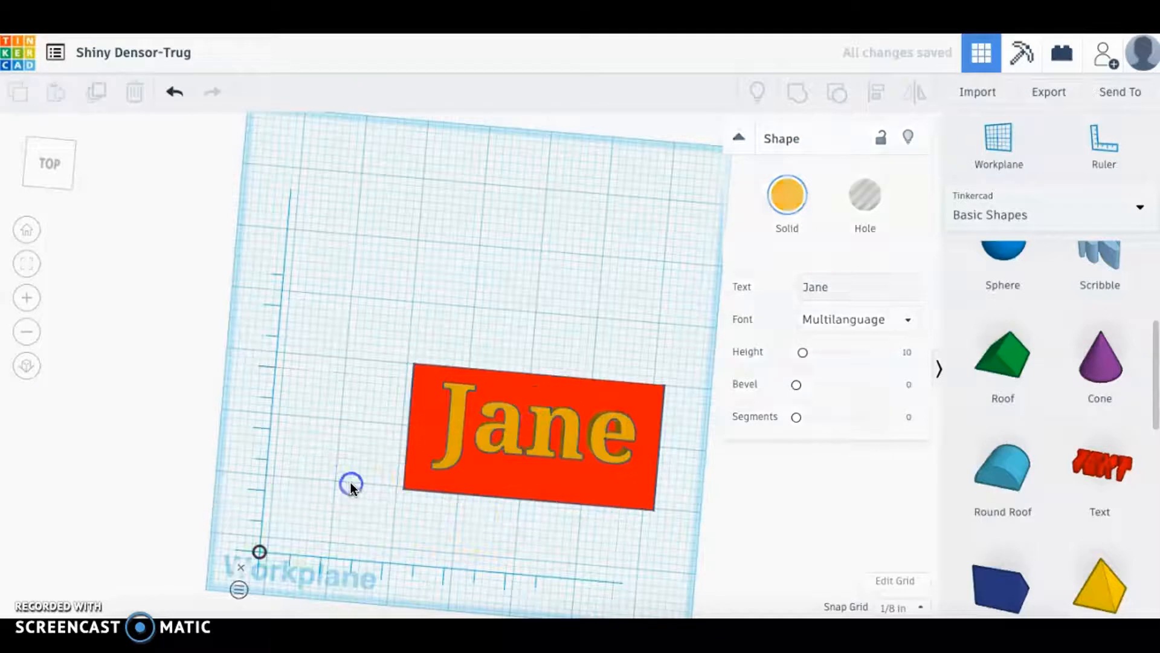
click(535, 481)
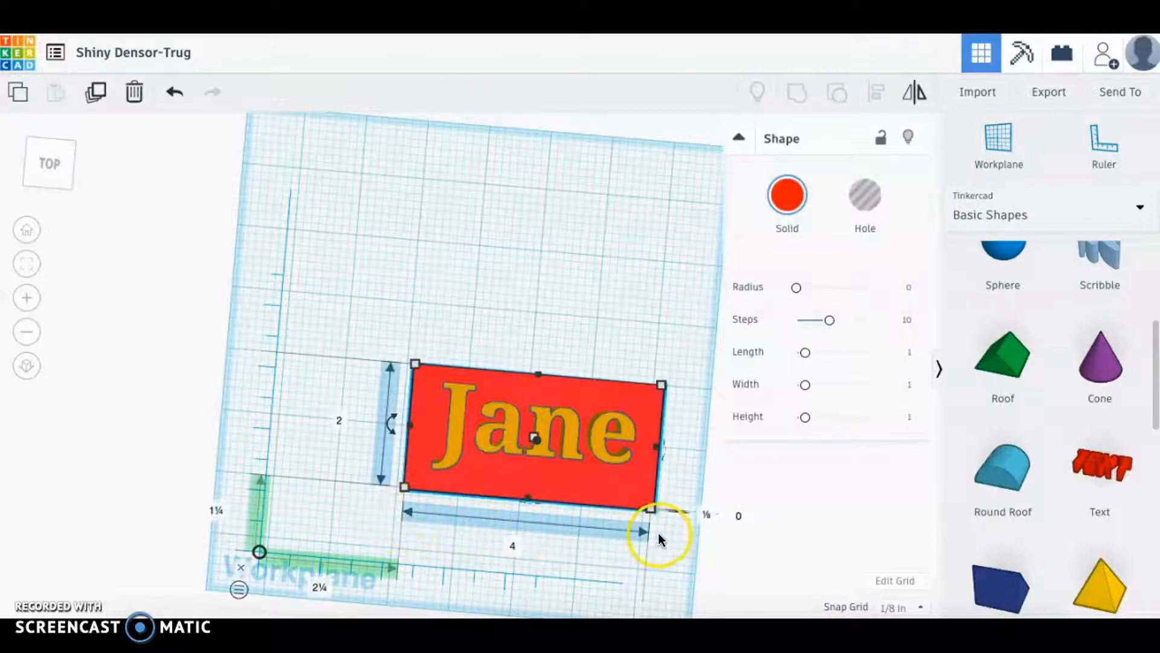
mouse_move(385, 455)
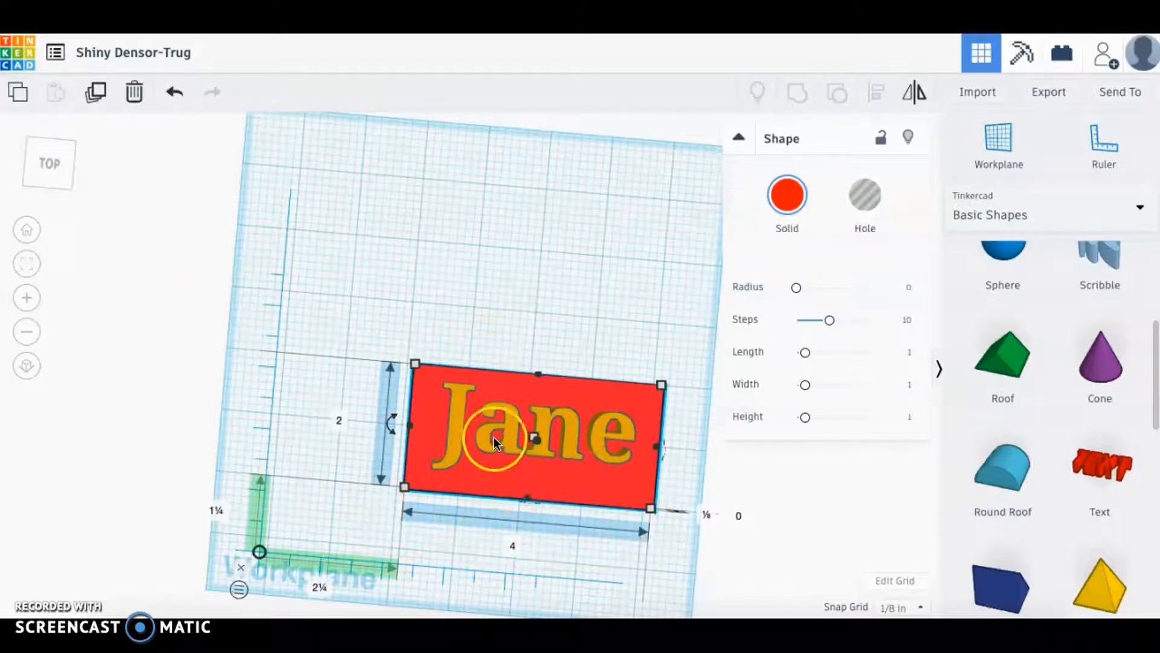
Back in the home view, set the Jane lettering to Hole.
click(28, 231)
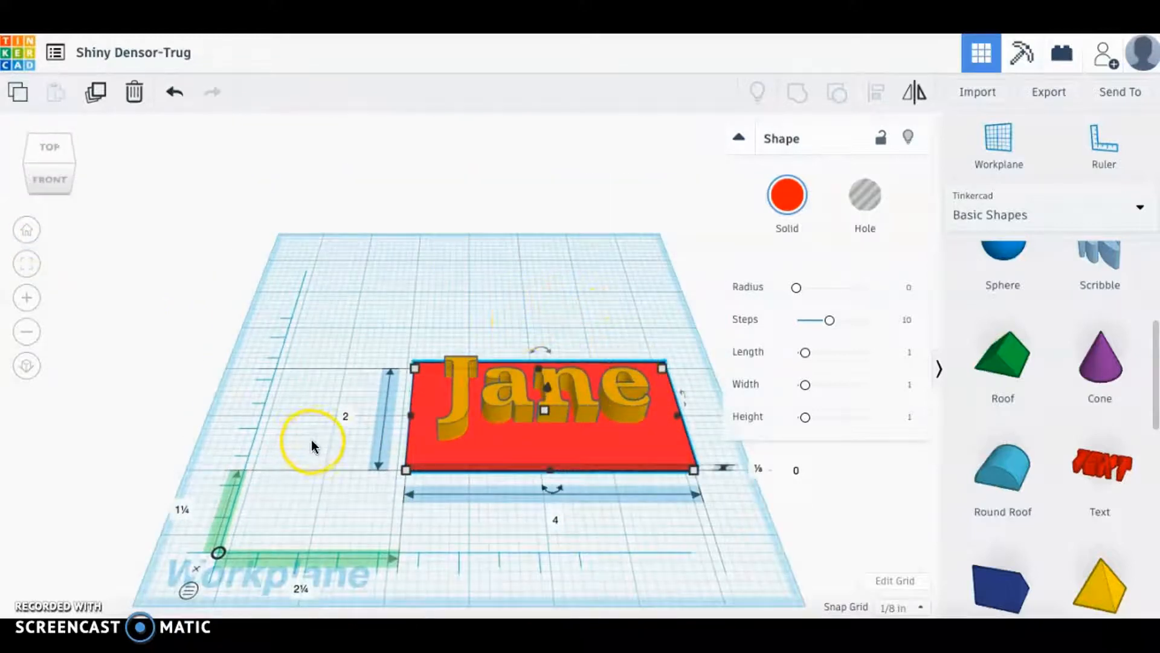
click(577, 408)
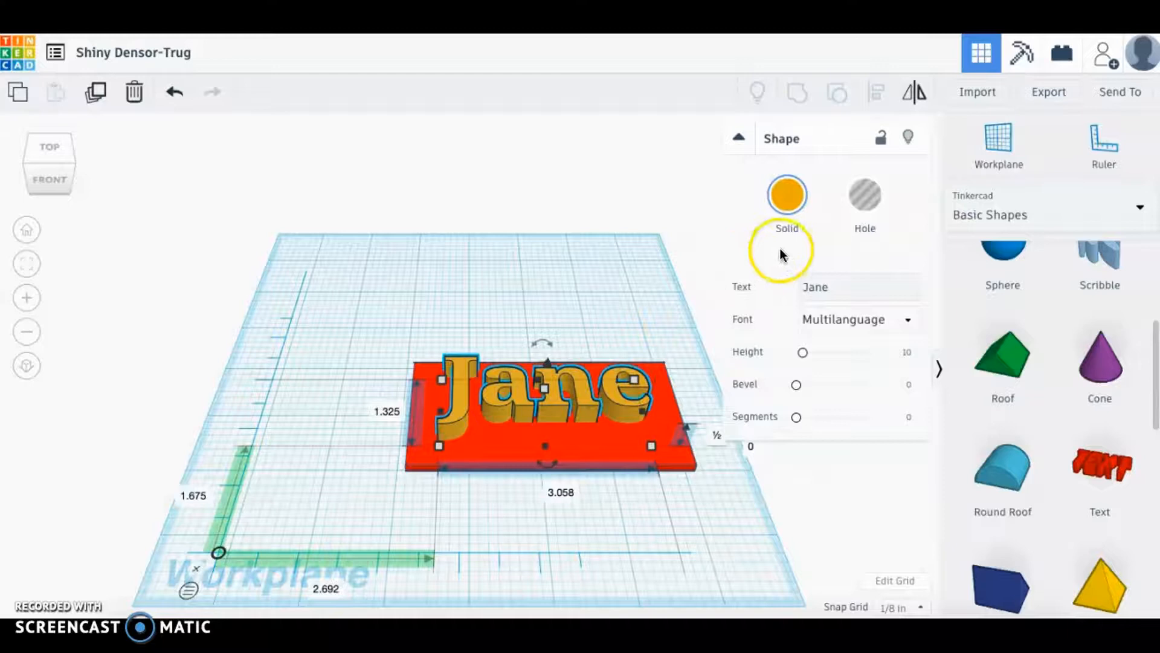
click(873, 198)
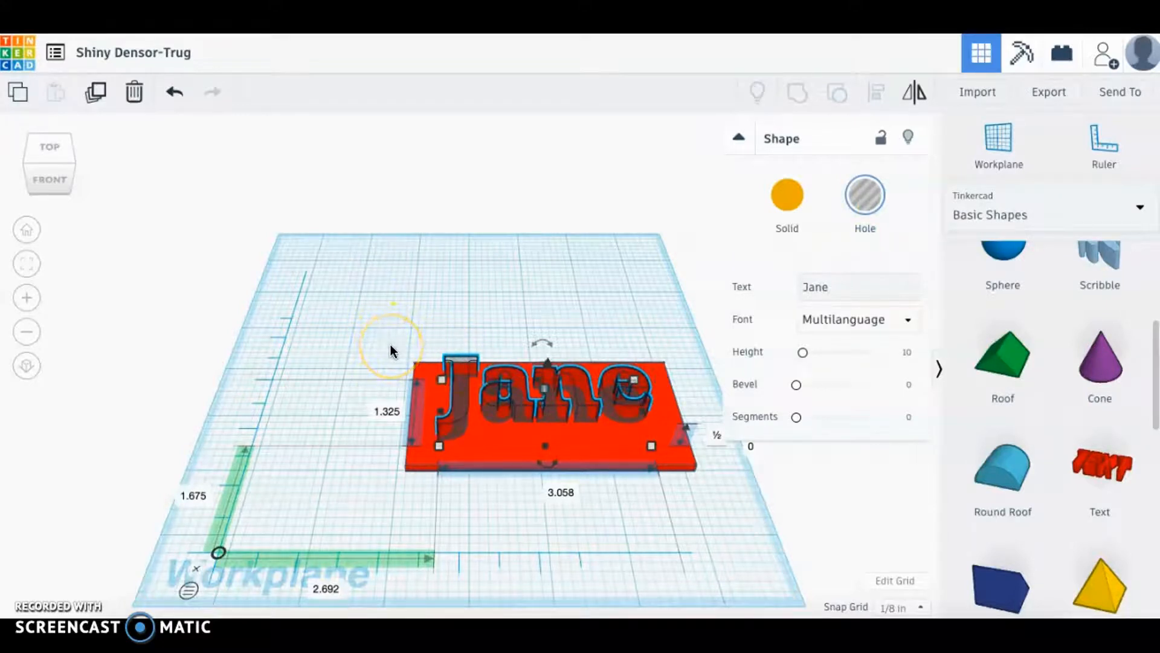
Select the plate and lettering together and group them into one shape.
drag(391, 345, 702, 502)
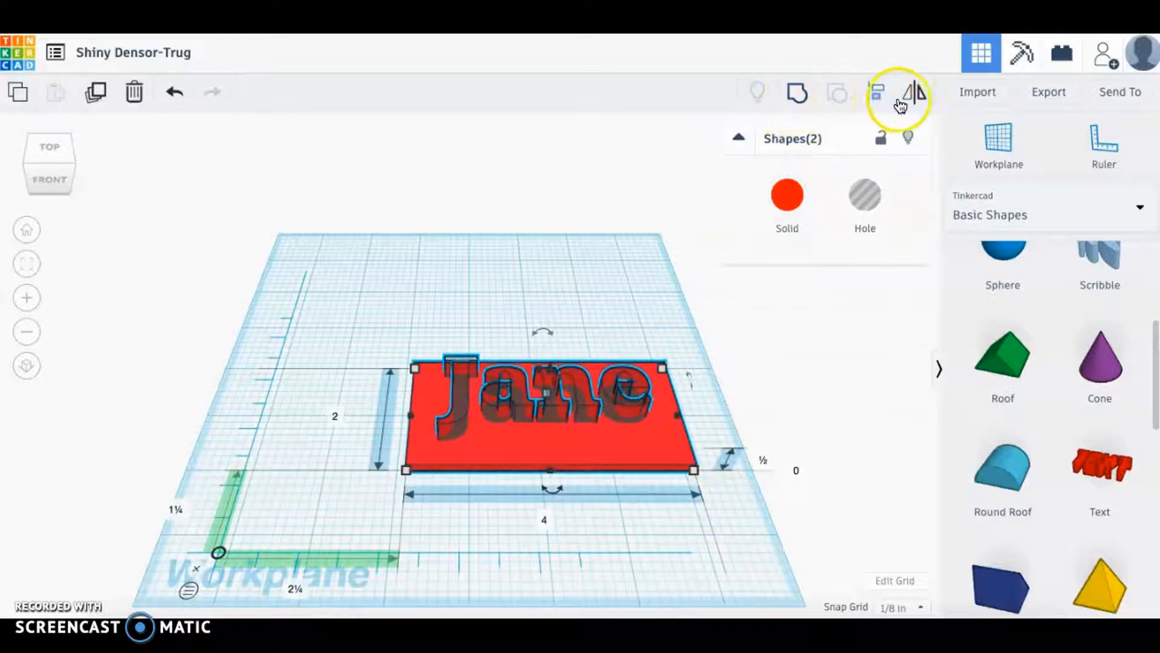
click(804, 106)
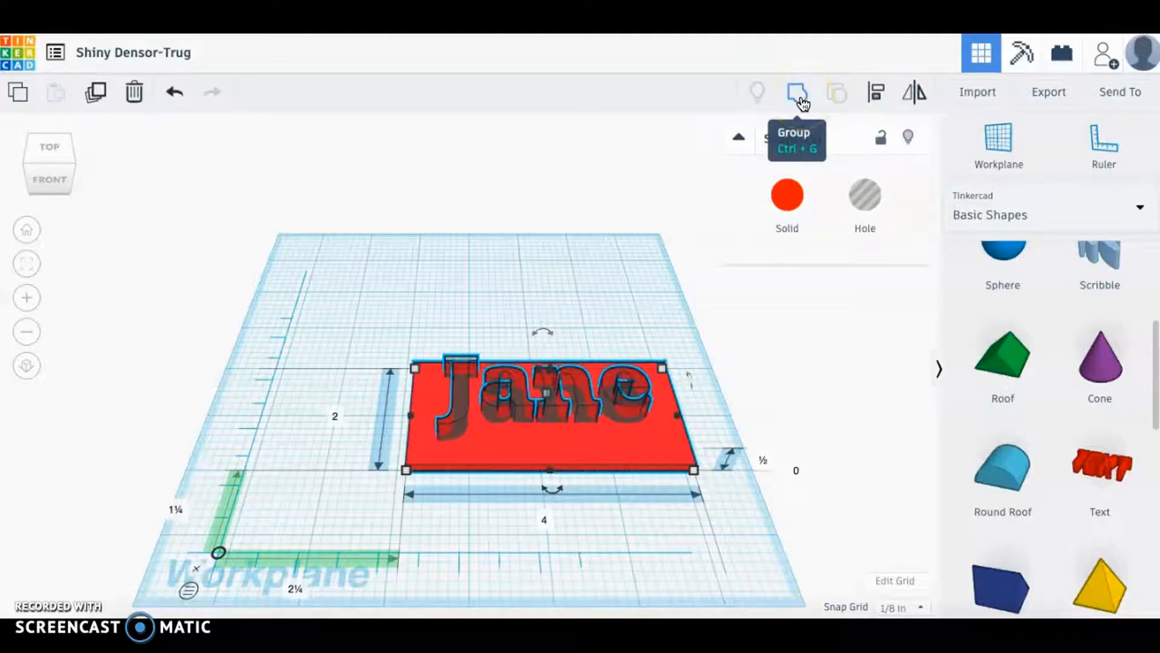
click(801, 100)
click(800, 95)
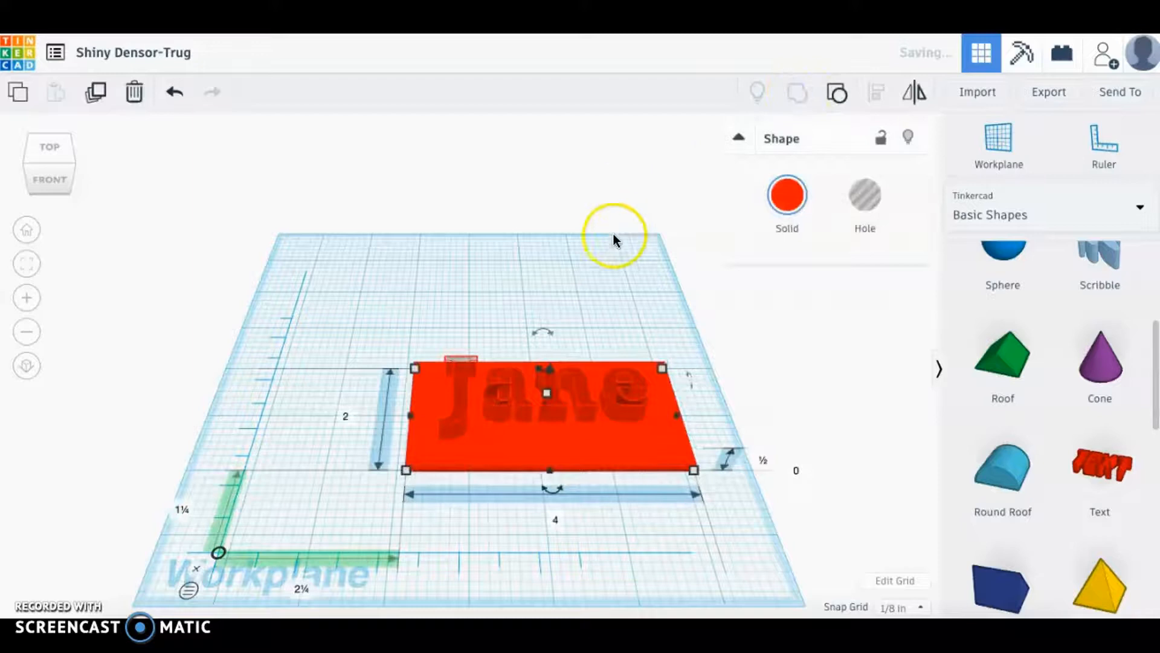
click(612, 299)
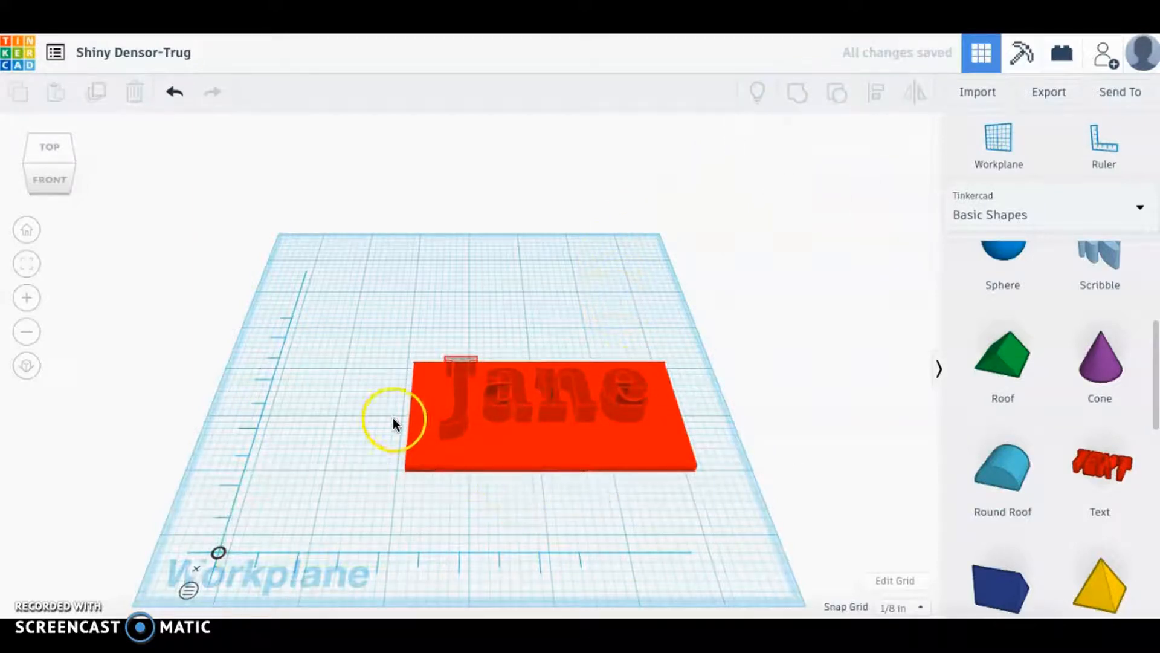
Check the cut-out from above and below, then drag a 1 in cylinder onto the workplane.
click(43, 145)
mouse_move(45, 158)
mouse_down()
mouse_move(51, 121)
mouse_move(42, 160)
mouse_up()
scroll(1021, 405, up, 3)
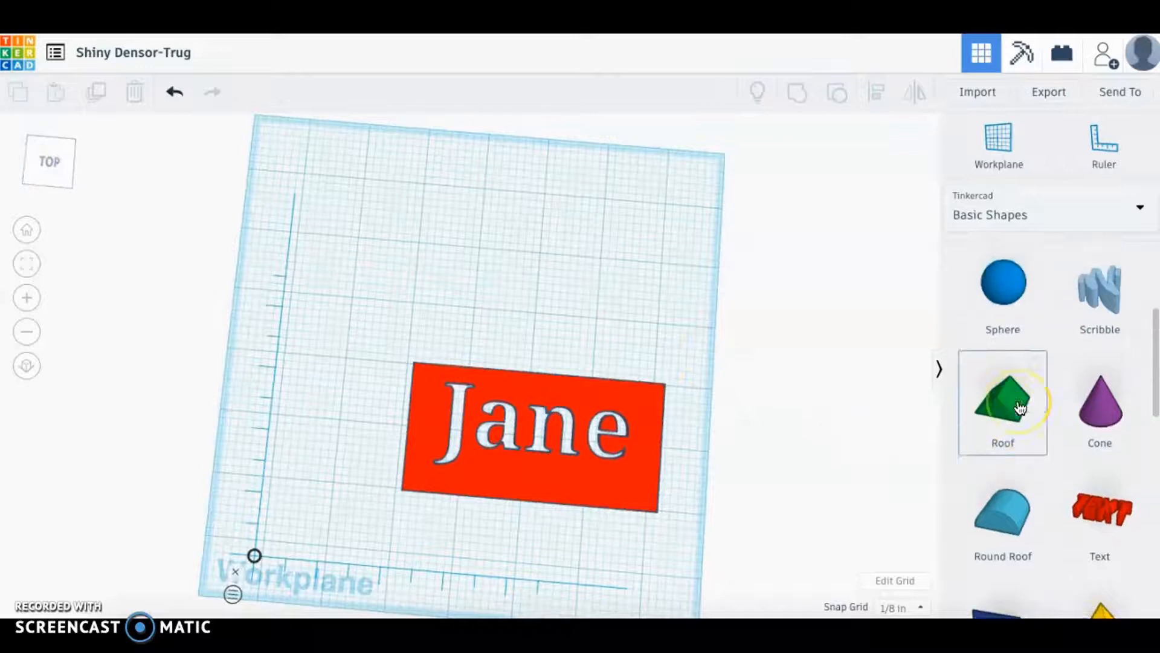
scroll(1020, 408, up, 2)
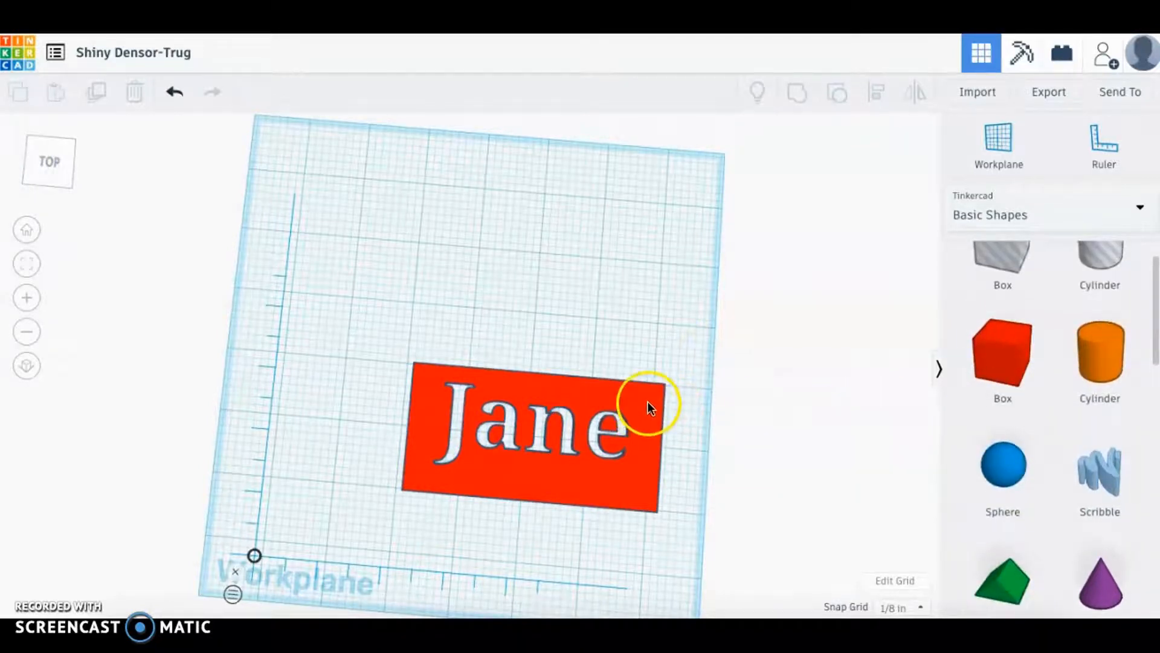
drag(1107, 345, 502, 282)
click(25, 237)
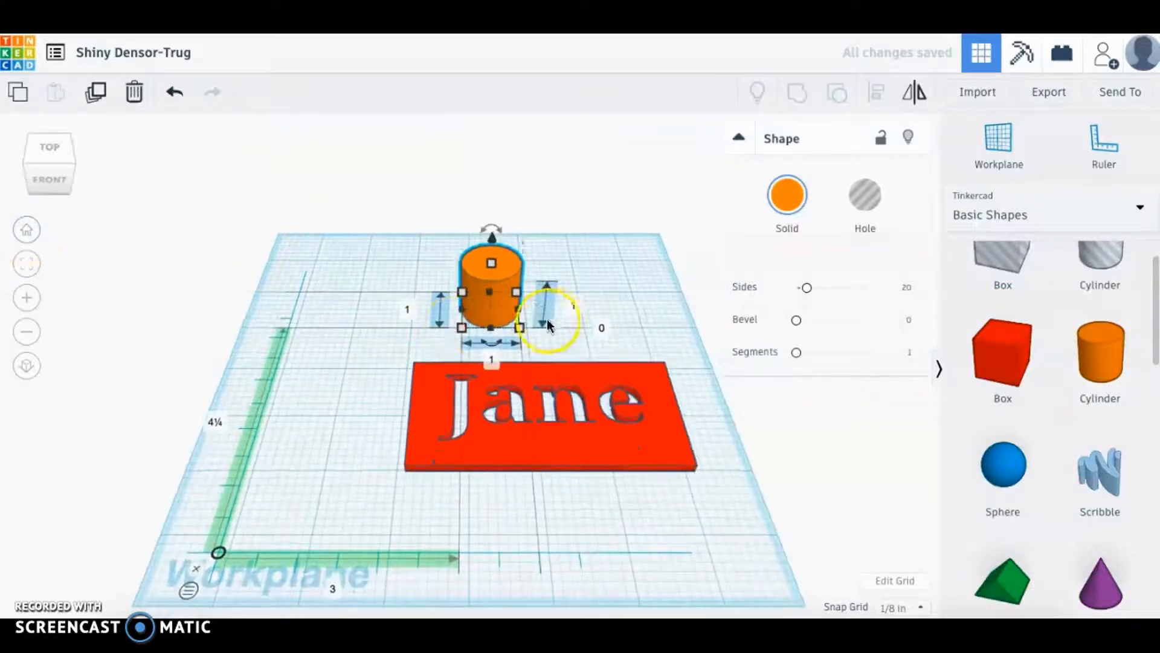
Resize the cylinder to 0.25 × 0.25 in, keeping its 1 in height.
click(407, 309)
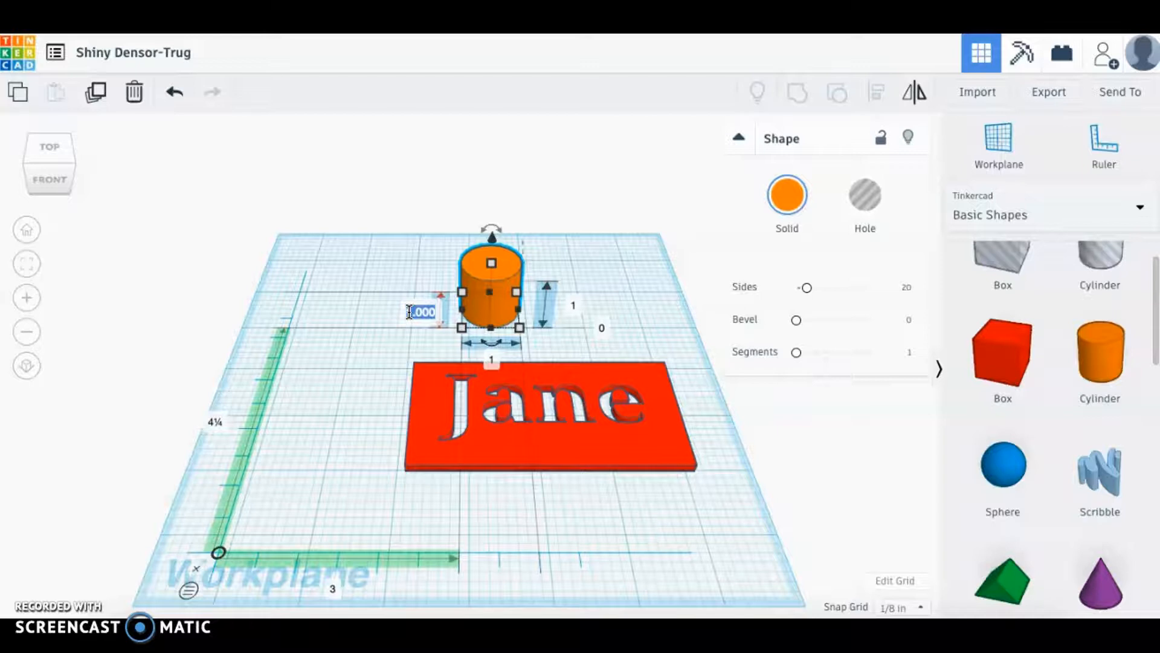
text(.25)
click(467, 340)
click(493, 358)
text(.2)
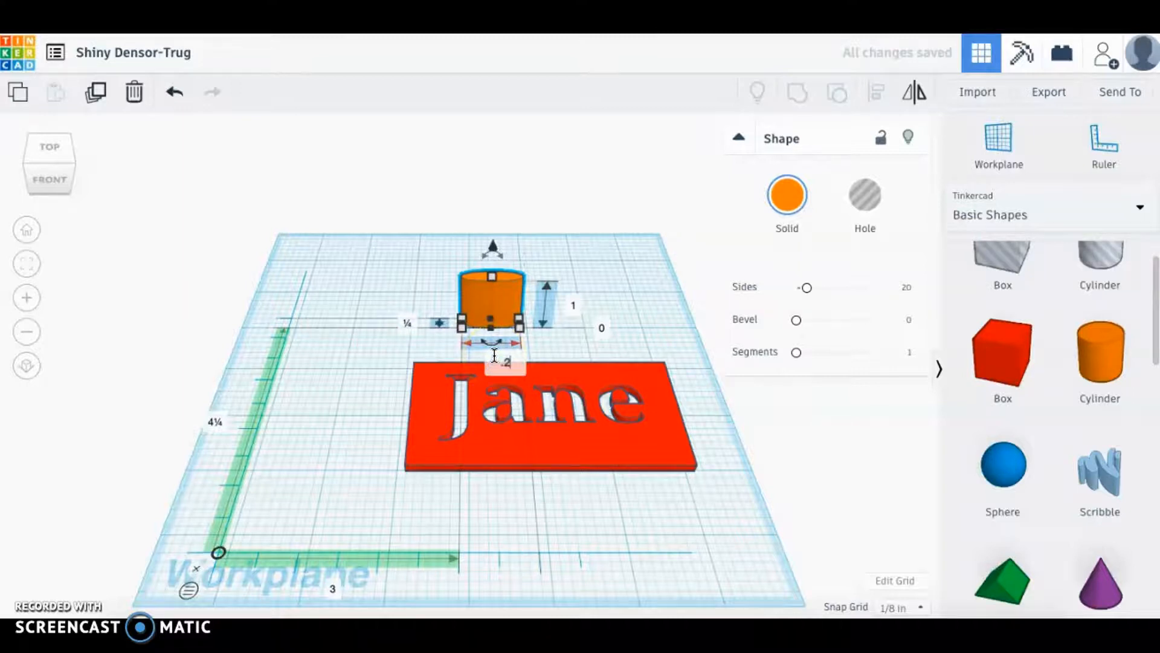
text(5)
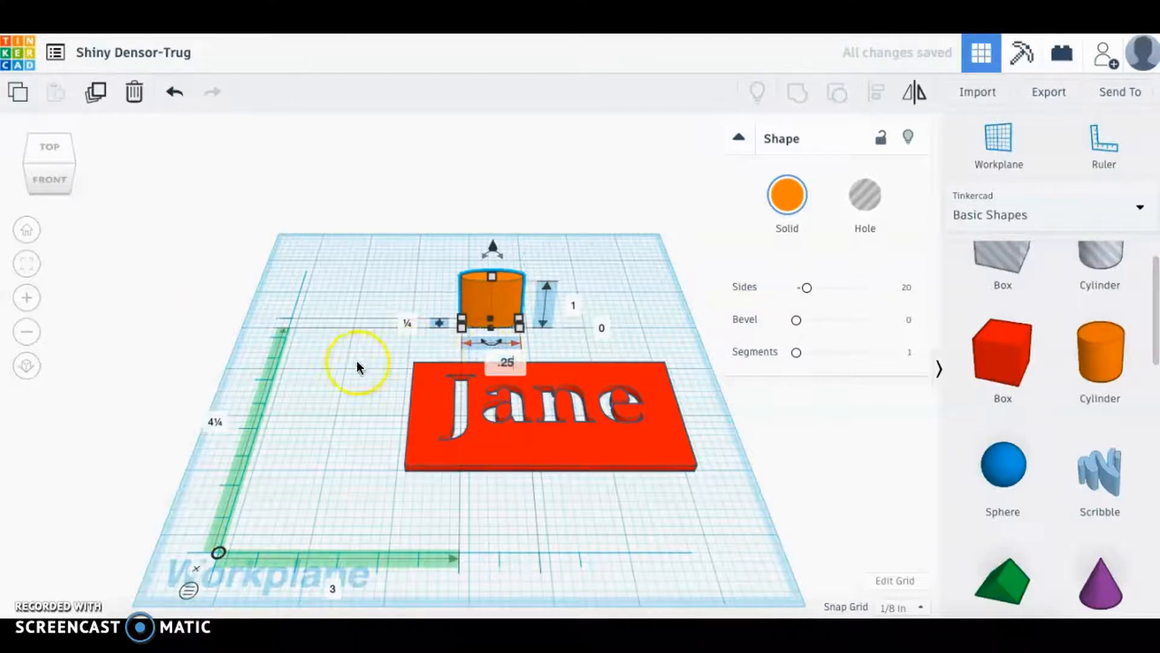
key(Return)
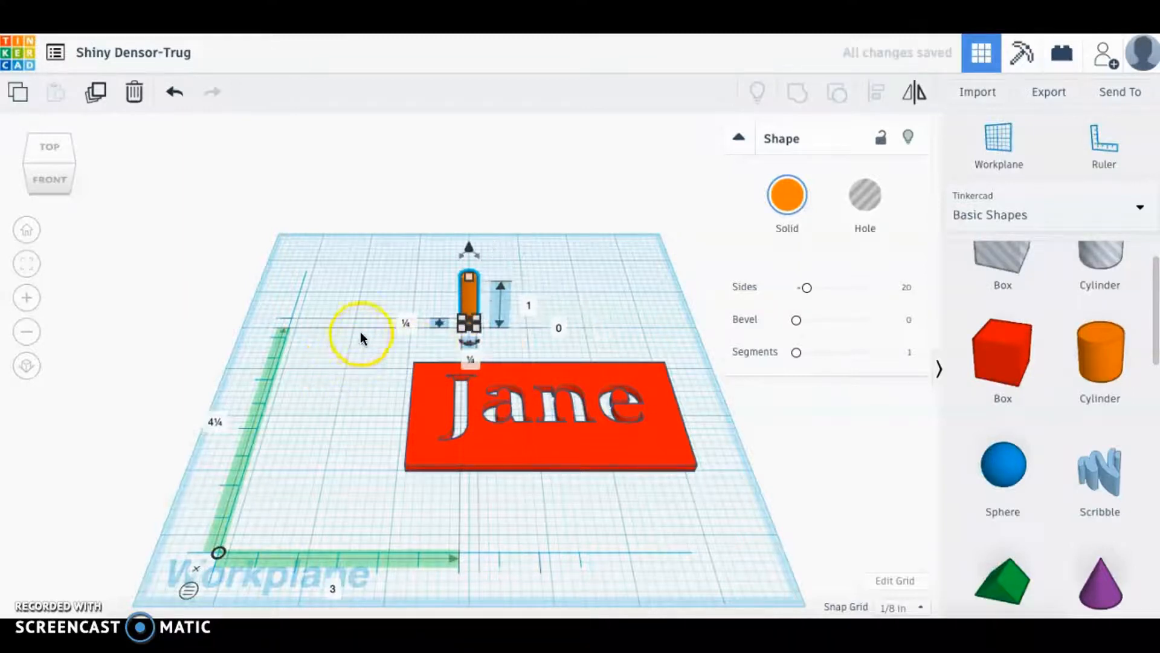
Move the thin peg just behind the plate and duplicate it.
click(469, 297)
drag(470, 296, 465, 292)
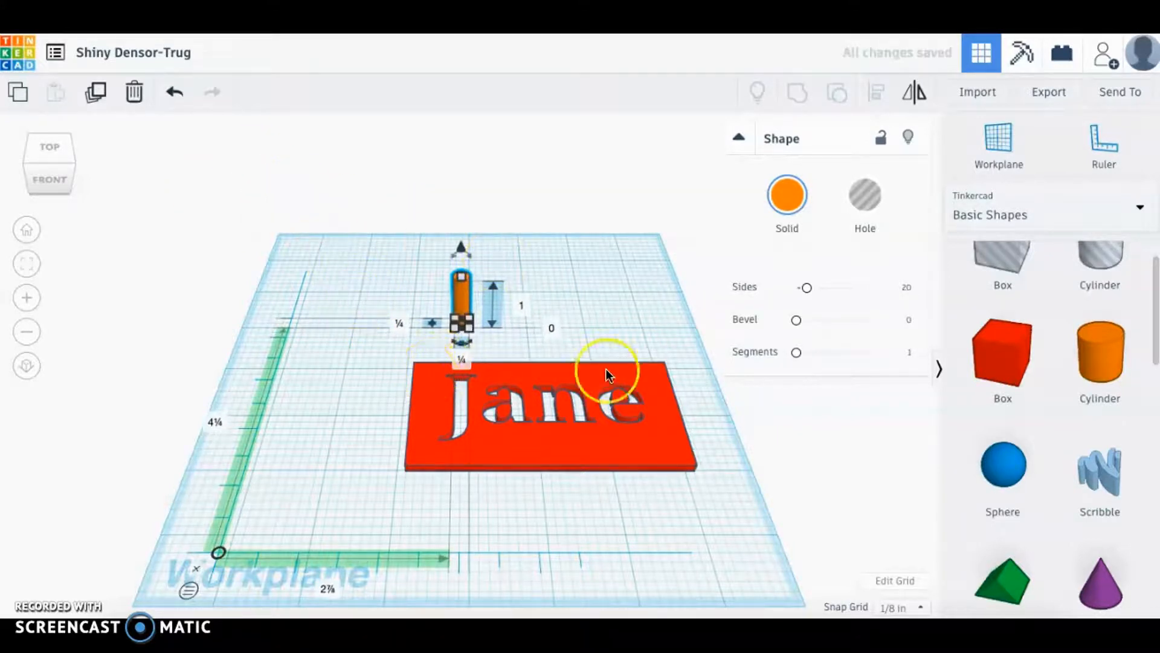
click(97, 95)
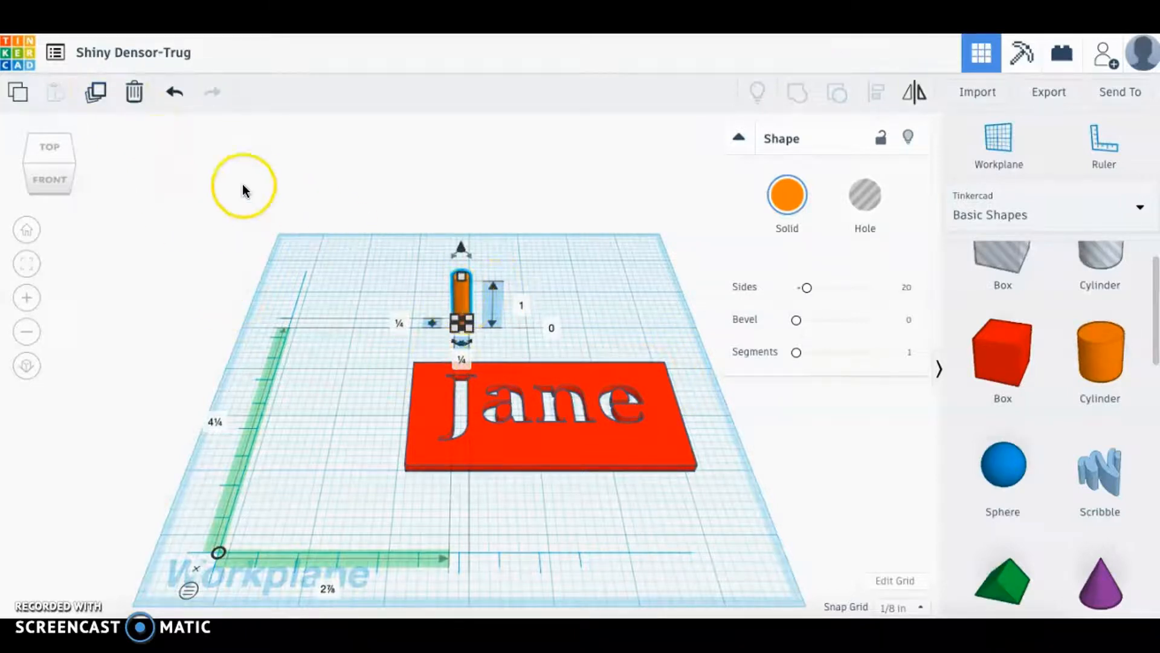
click(101, 95)
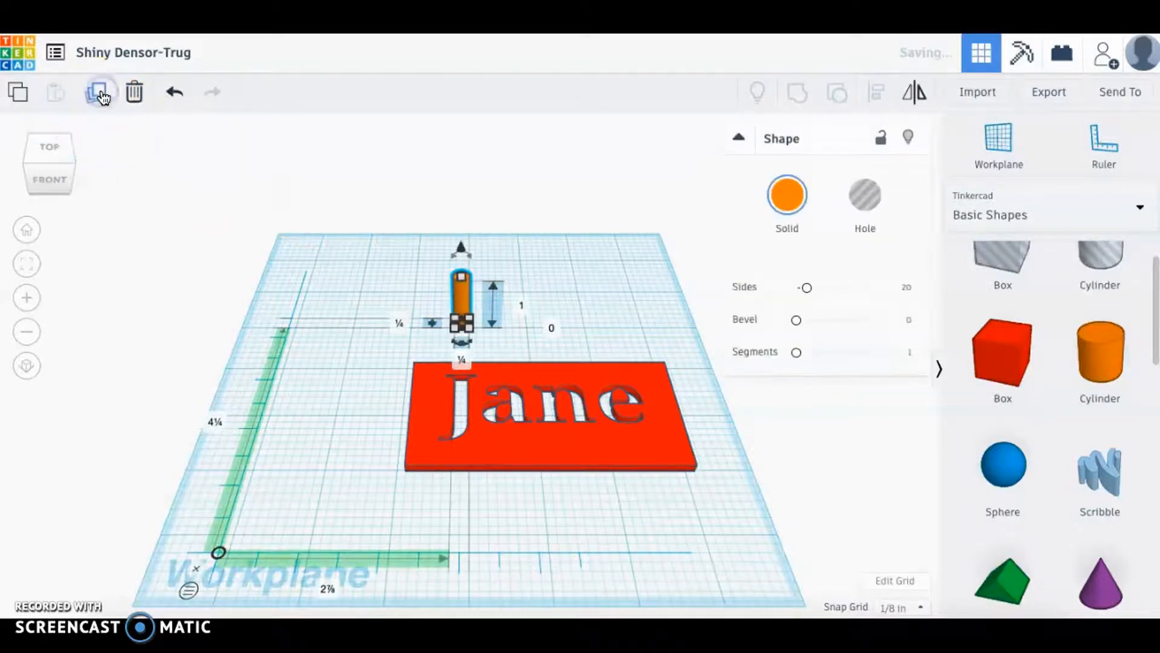
Slide the copied cylinder beside the original cylinder.
drag(351, 254, 369, 268)
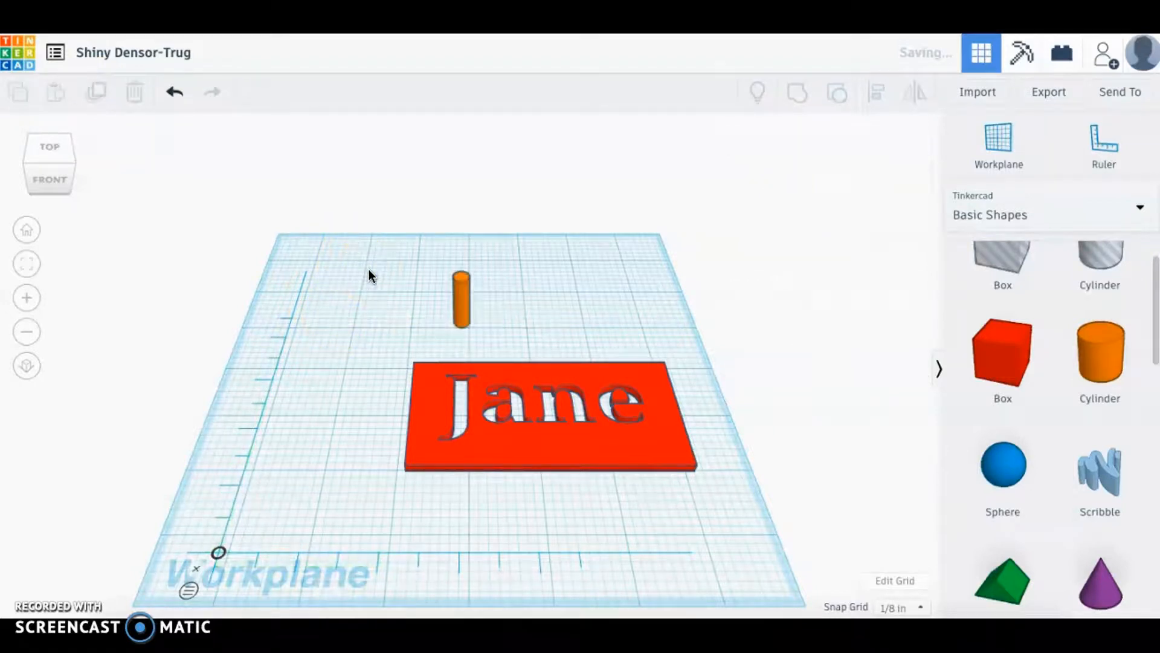
click(463, 304)
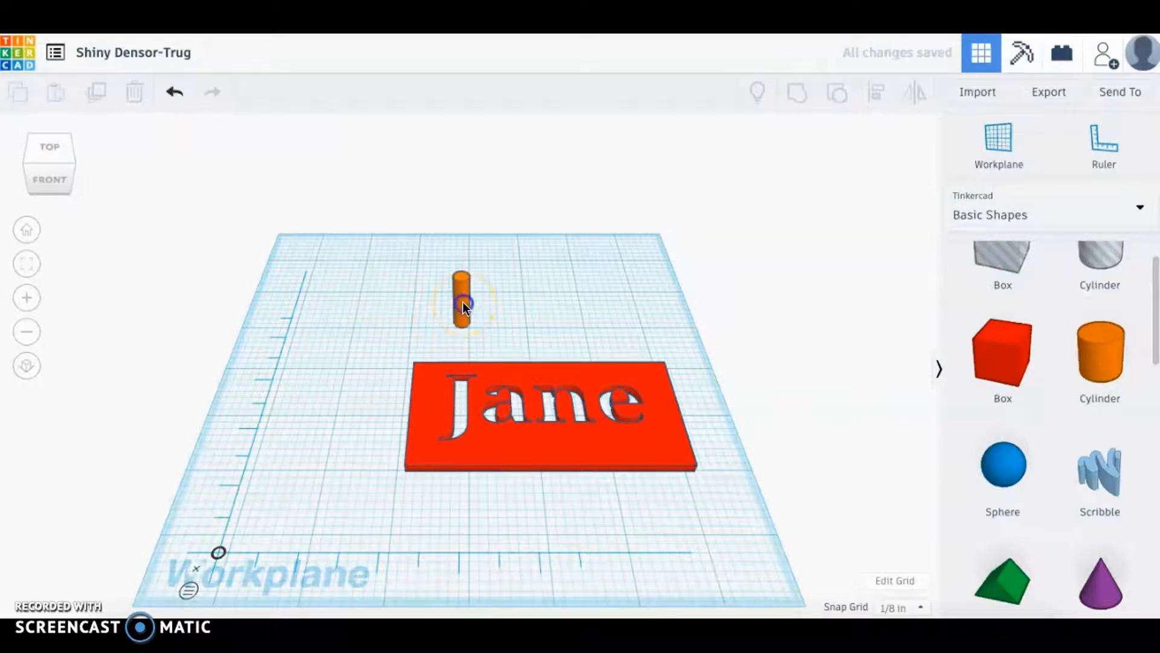
alt+drag(469, 299, 505, 305)
click(358, 301)
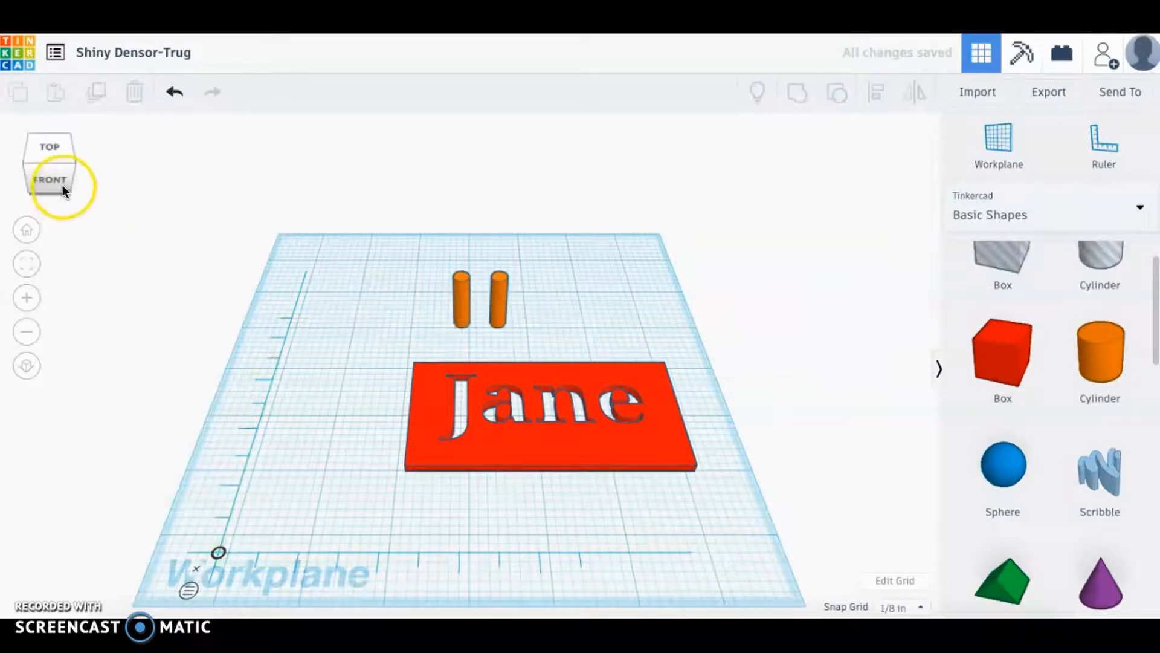
From top view, move the two cylinders onto the plate's top-left and top-right corners.
click(50, 157)
click(462, 290)
drag(463, 291, 424, 379)
click(495, 310)
drag(505, 296, 661, 391)
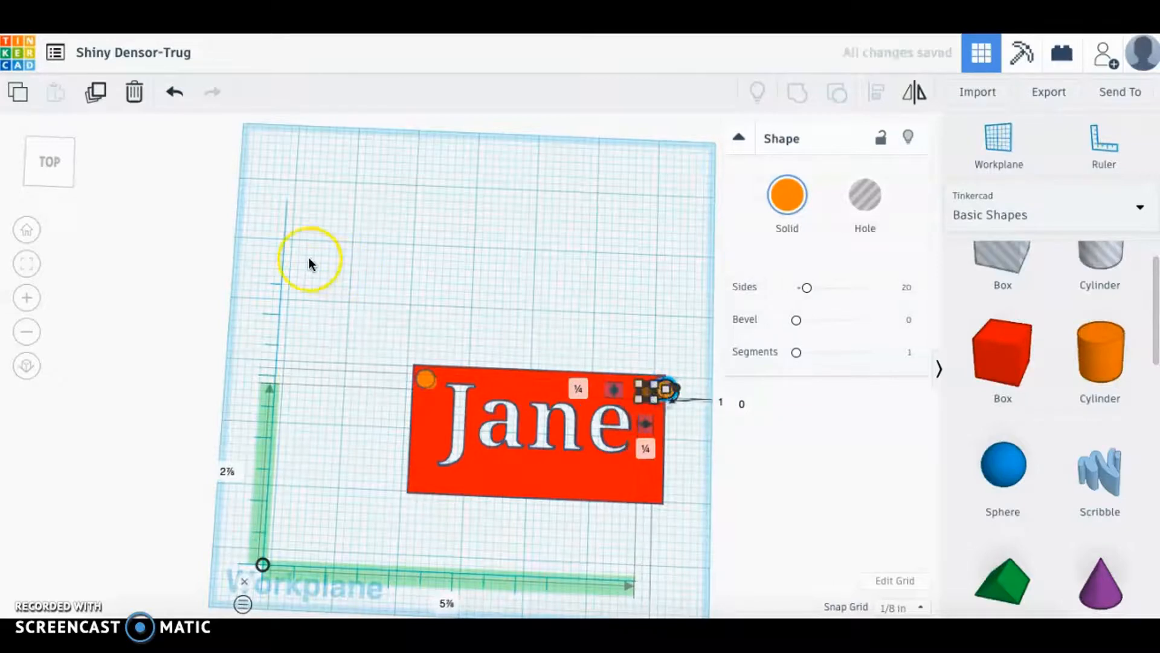
click(52, 162)
drag(58, 170, 162, 182)
click(368, 342)
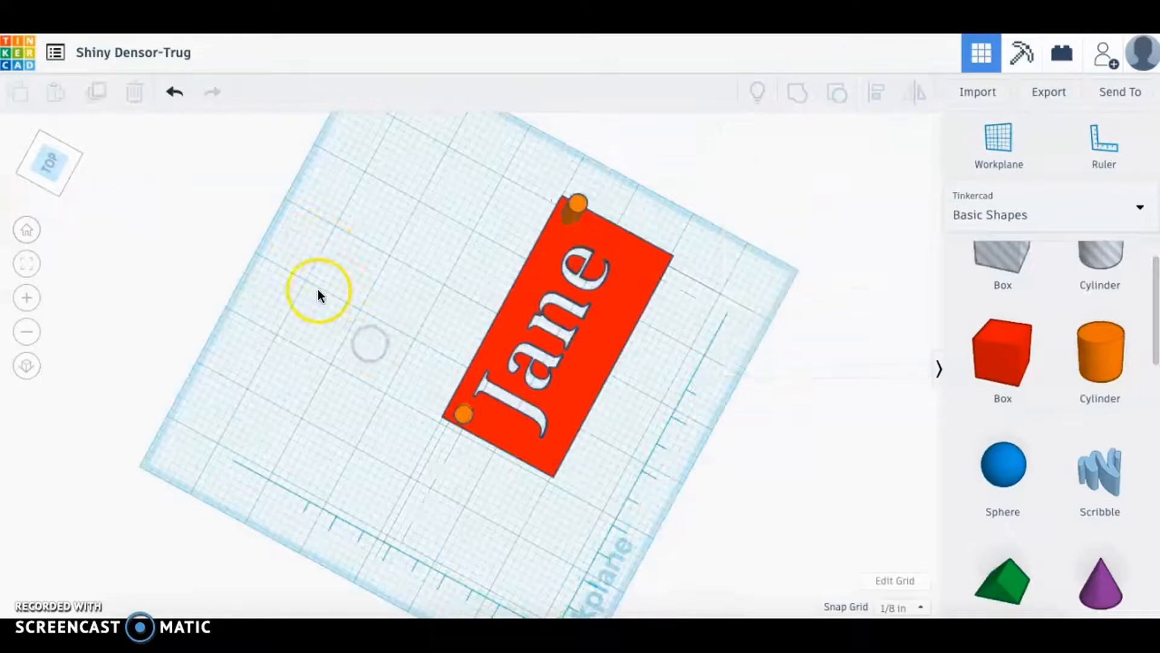
click(51, 168)
drag(49, 170, 33, 173)
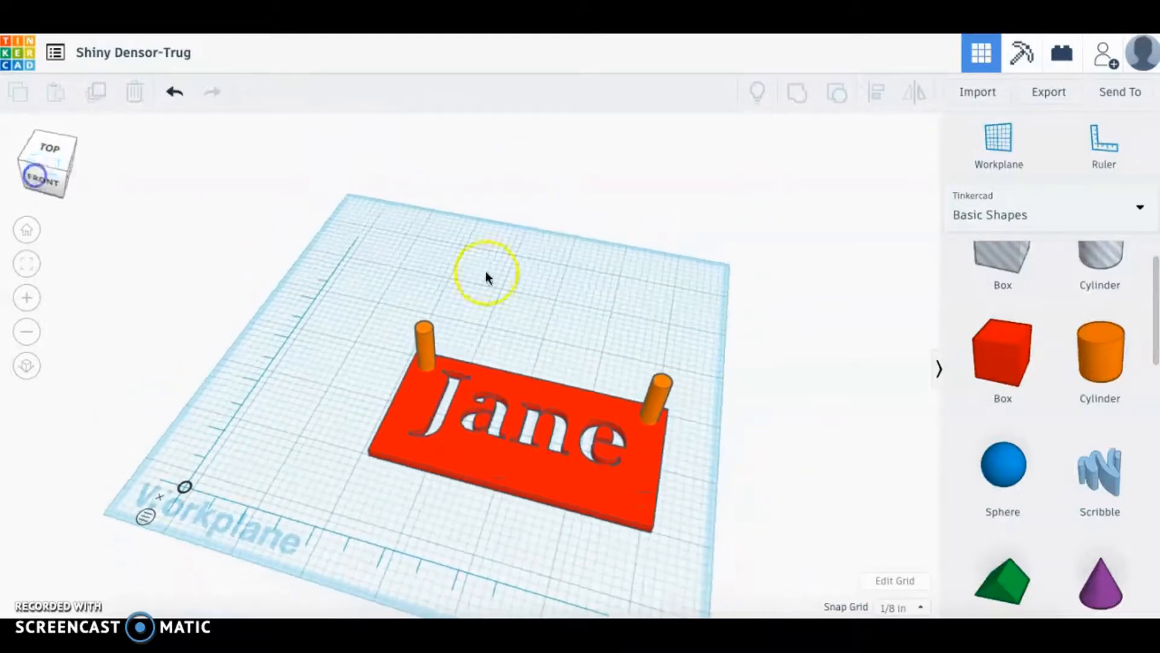
Set the left and right corner cylinders to Hole, then select both together with the plate.
click(657, 411)
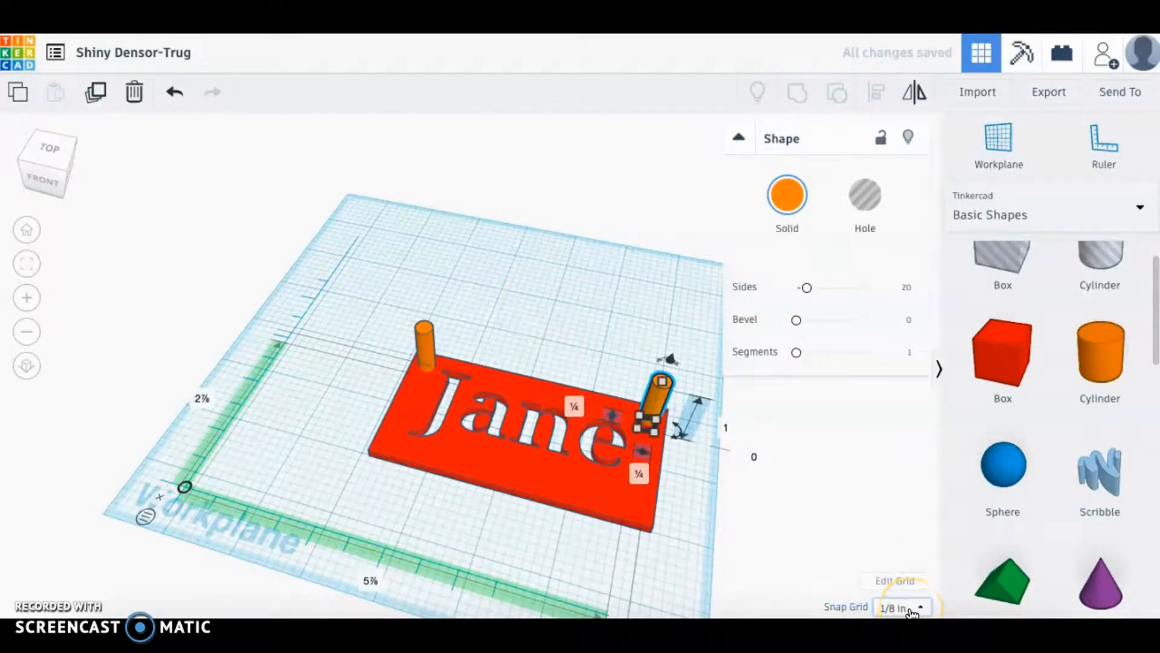
click(384, 286)
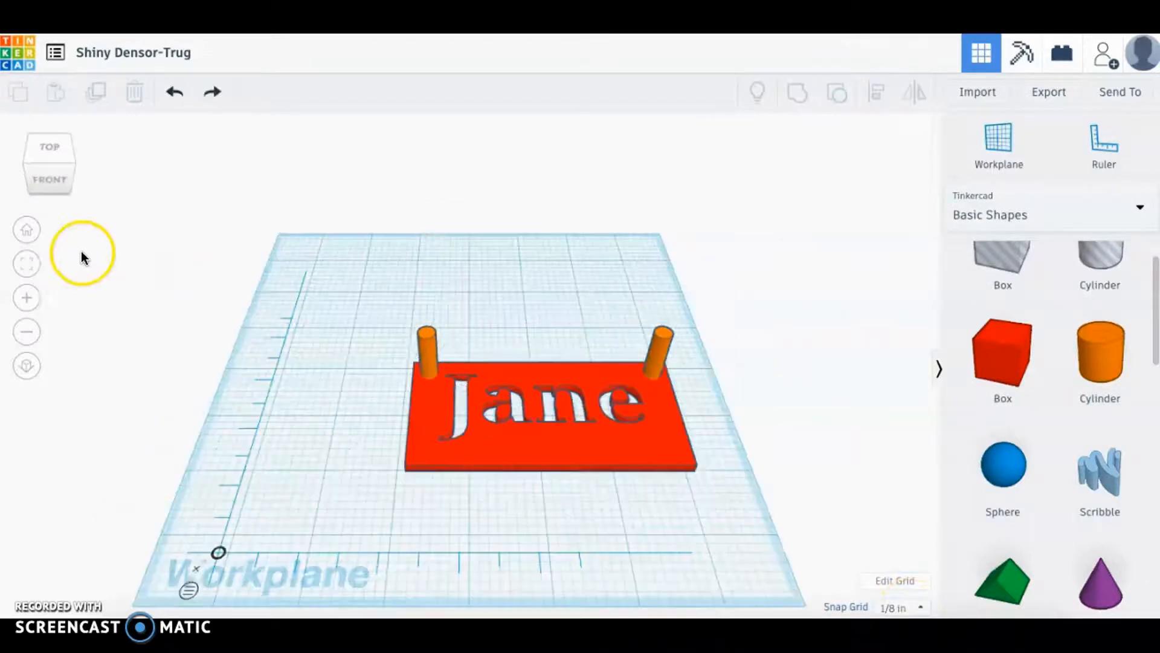
click(426, 339)
click(869, 198)
click(665, 351)
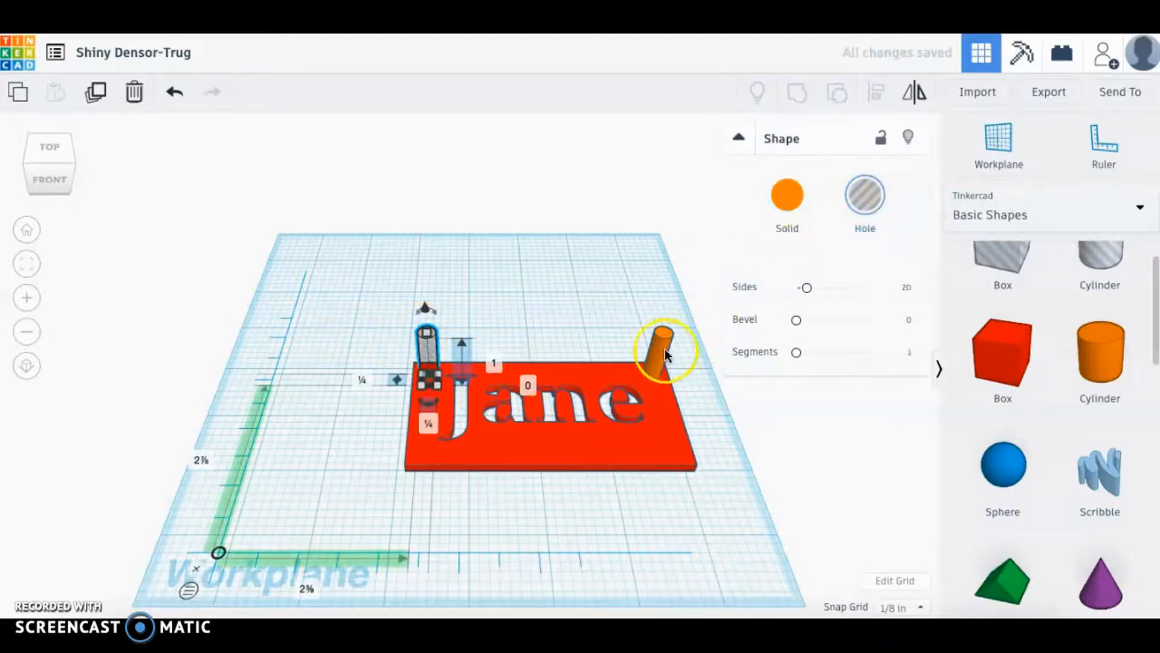
click(868, 195)
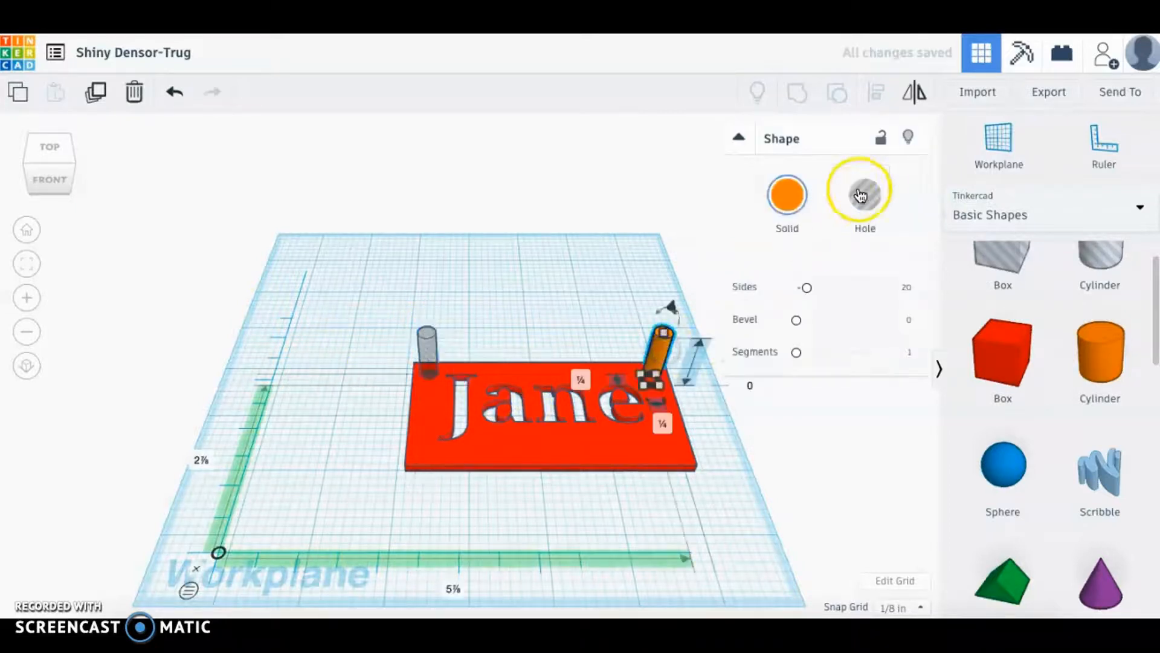
click(570, 249)
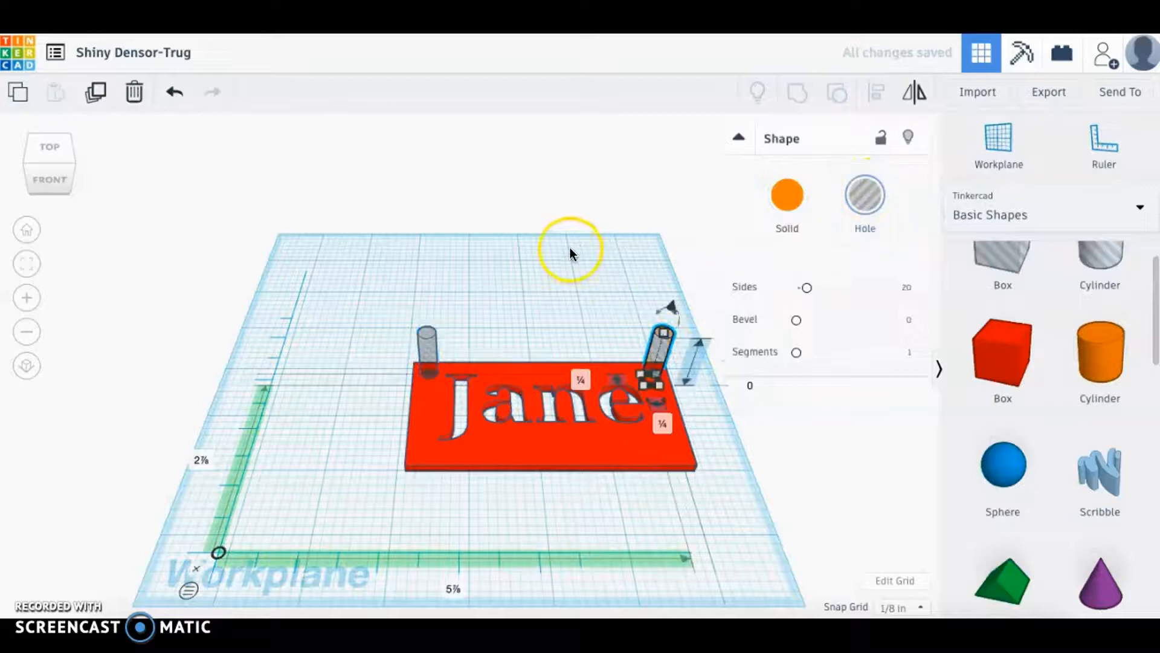
drag(376, 298, 699, 511)
click(798, 198)
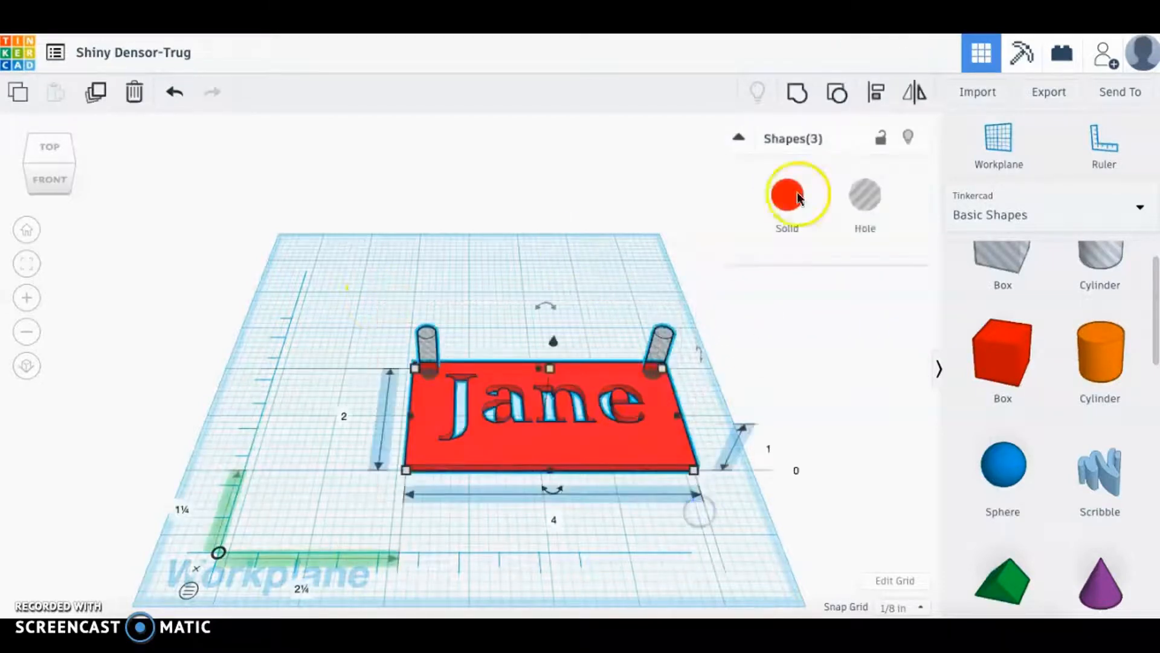
click(800, 97)
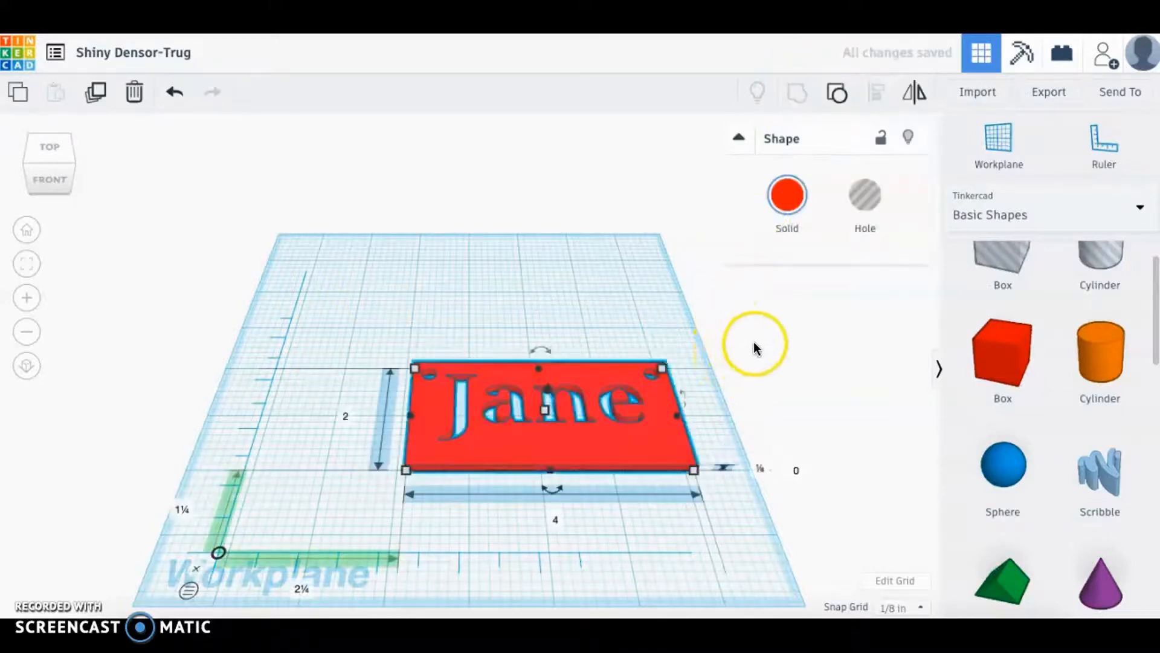
click(52, 151)
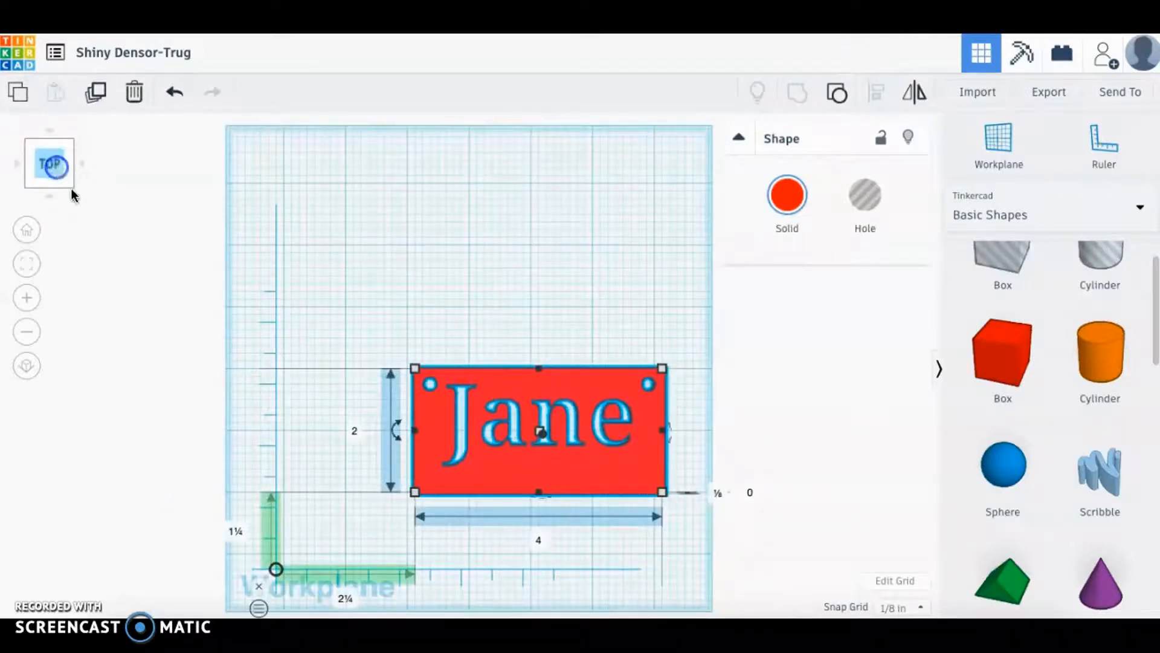
drag(373, 342, 696, 553)
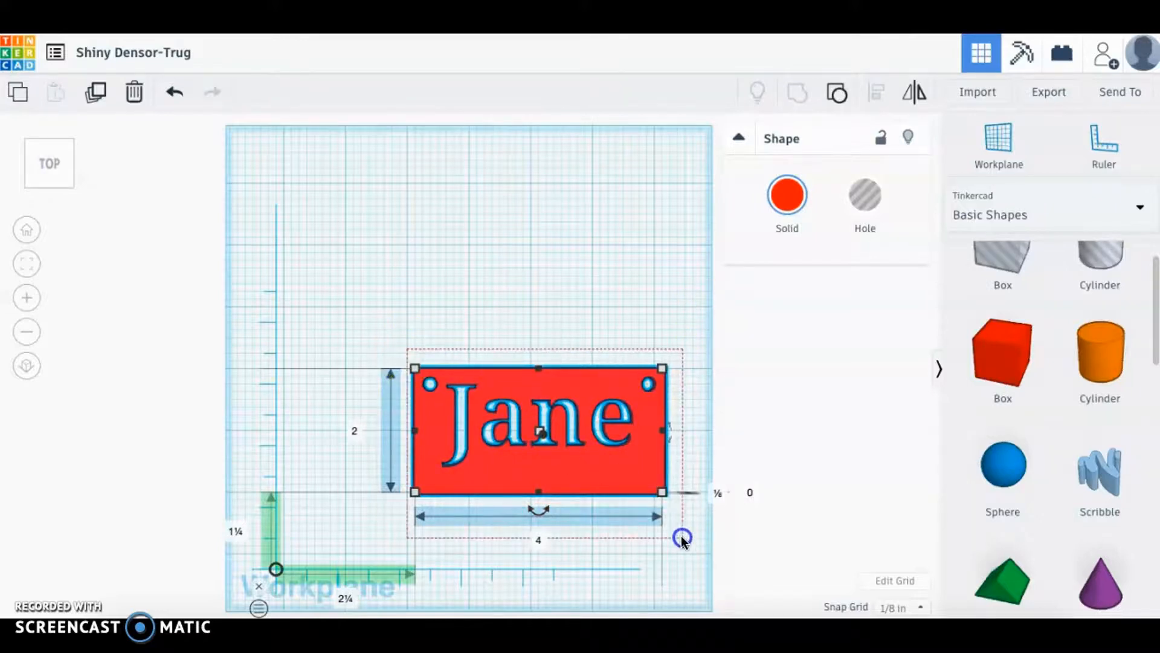
click(838, 97)
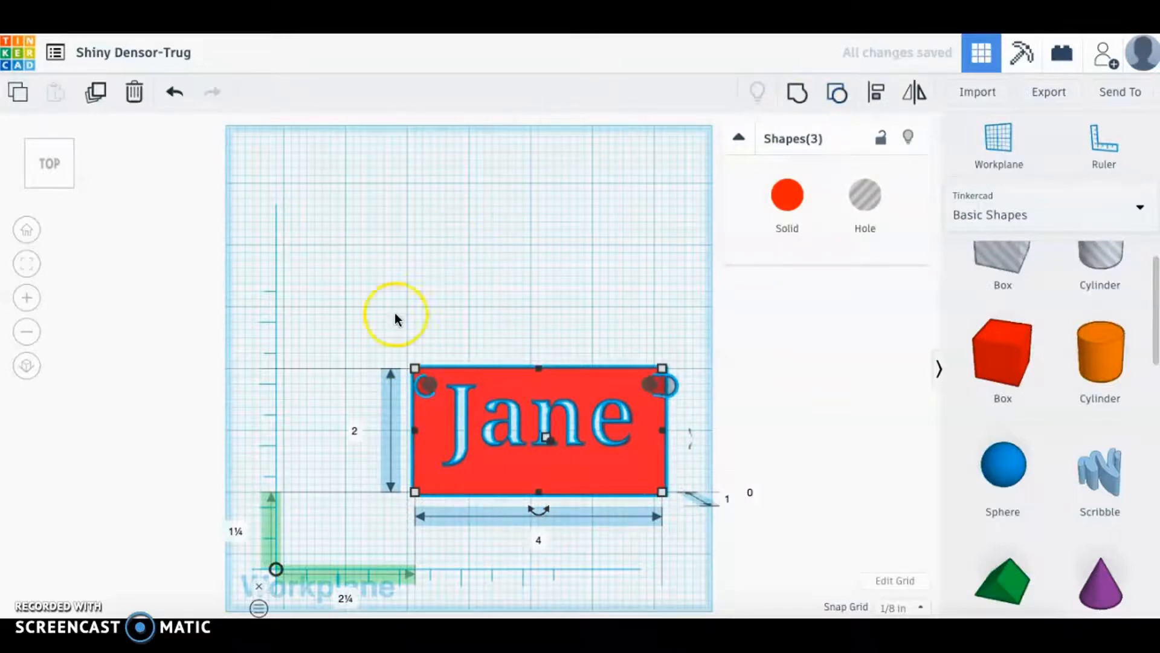
drag(372, 325, 701, 542)
Group the plate with both corner holes, then zoom and shift the plate to inspect it.
click(798, 95)
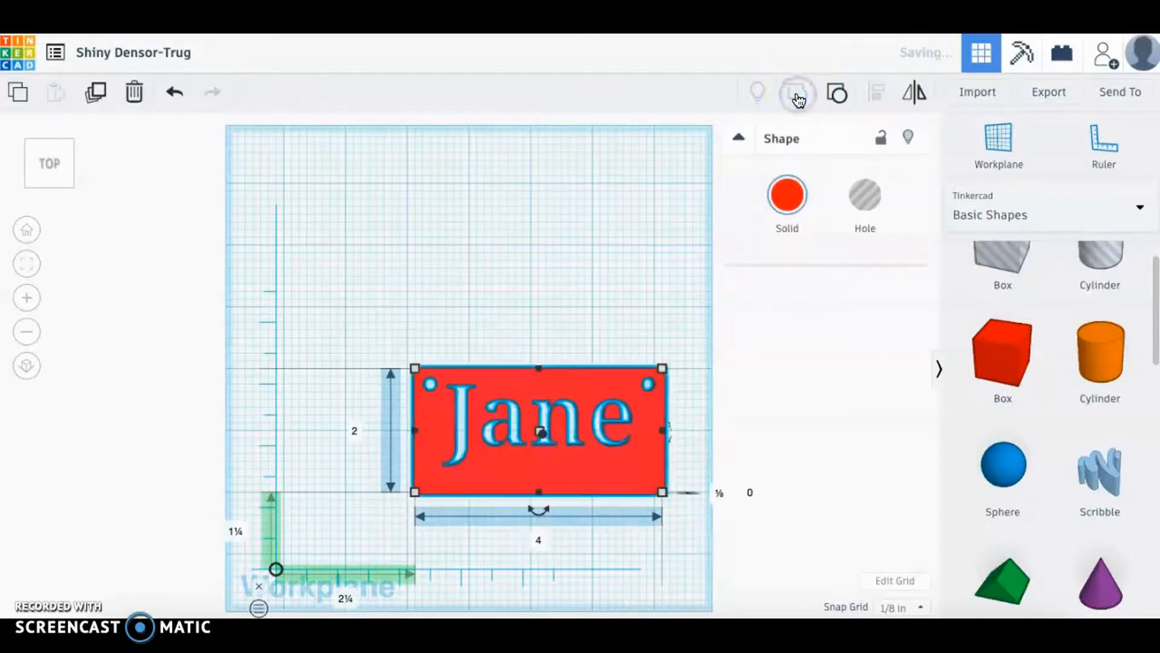
click(461, 256)
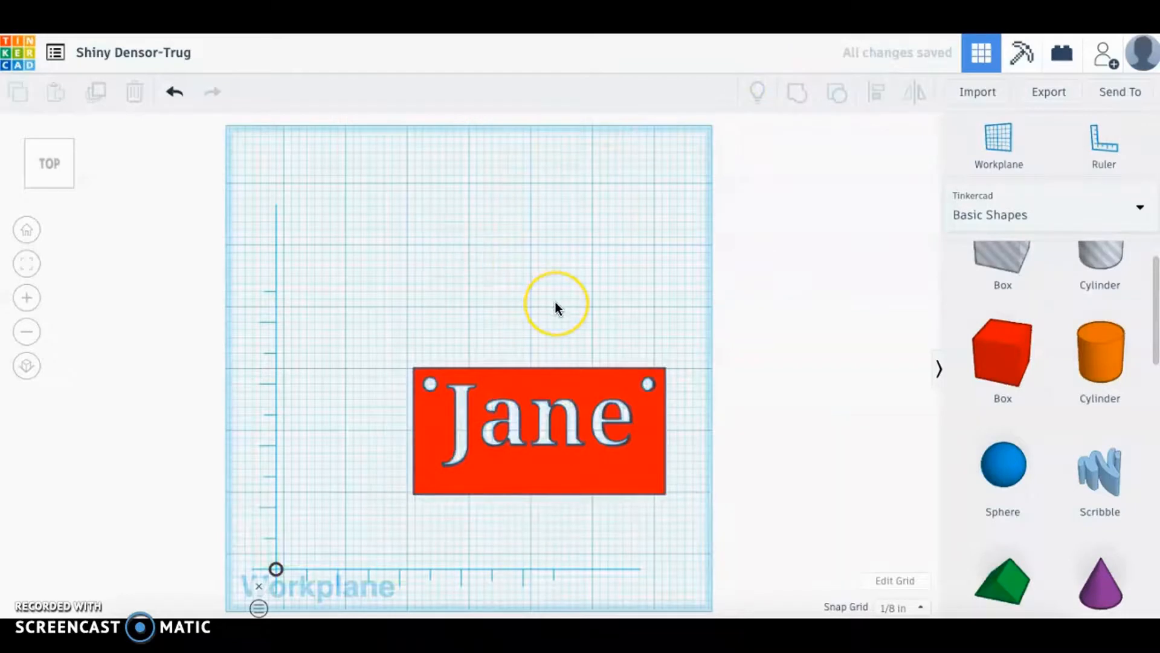
scroll(556, 302, down, 2)
scroll(556, 302, up, 3)
scroll(556, 302, up, 4)
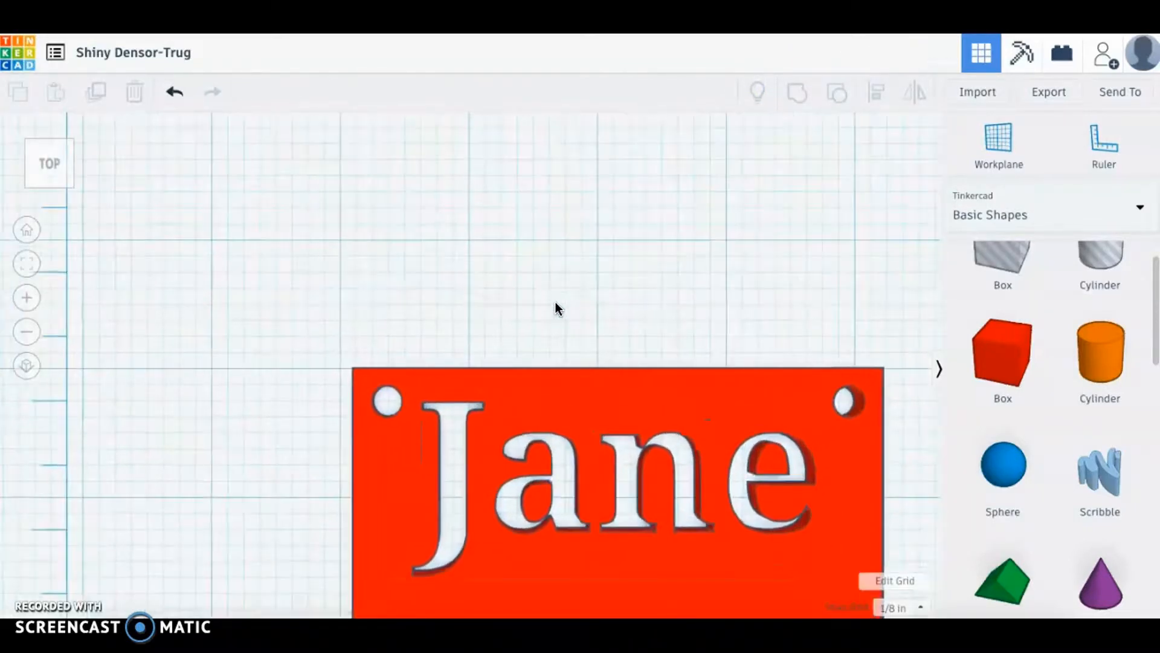
drag(597, 417, 574, 361)
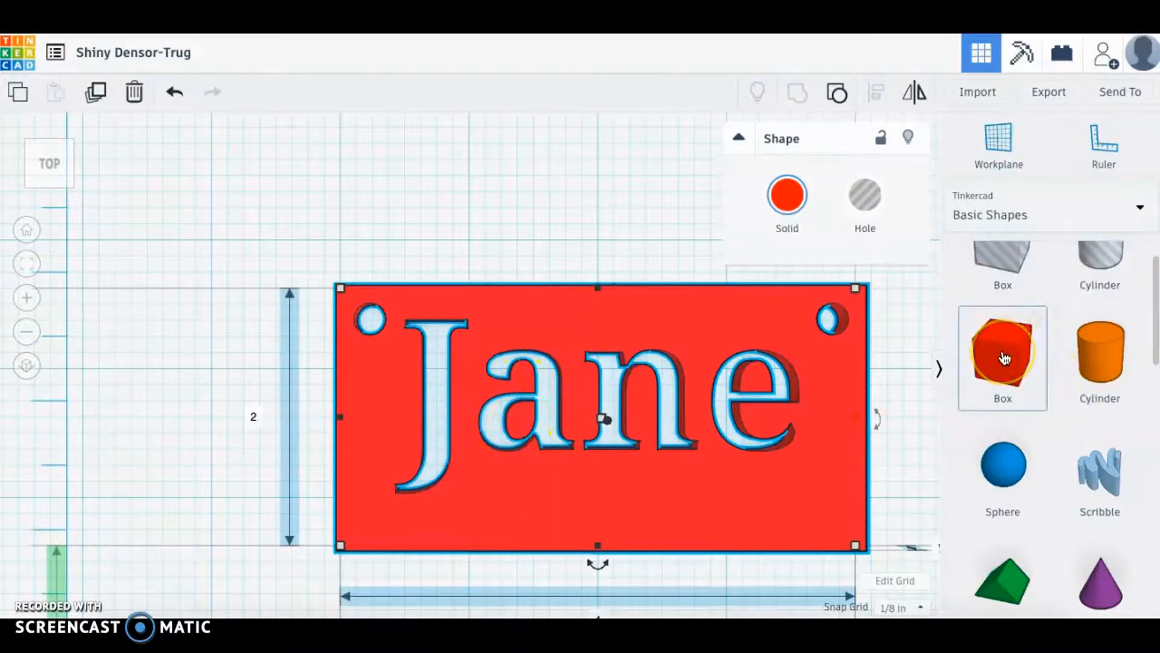
Add a new box to the workplane and set its width to .0625.
click(28, 231)
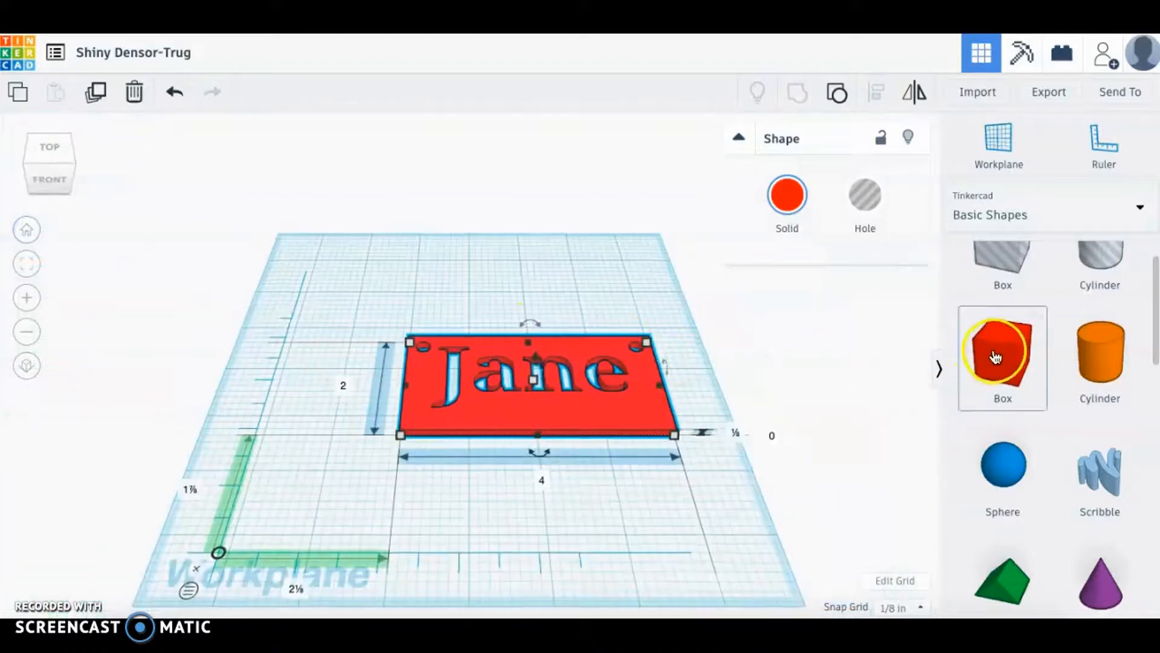
drag(1002, 354, 396, 292)
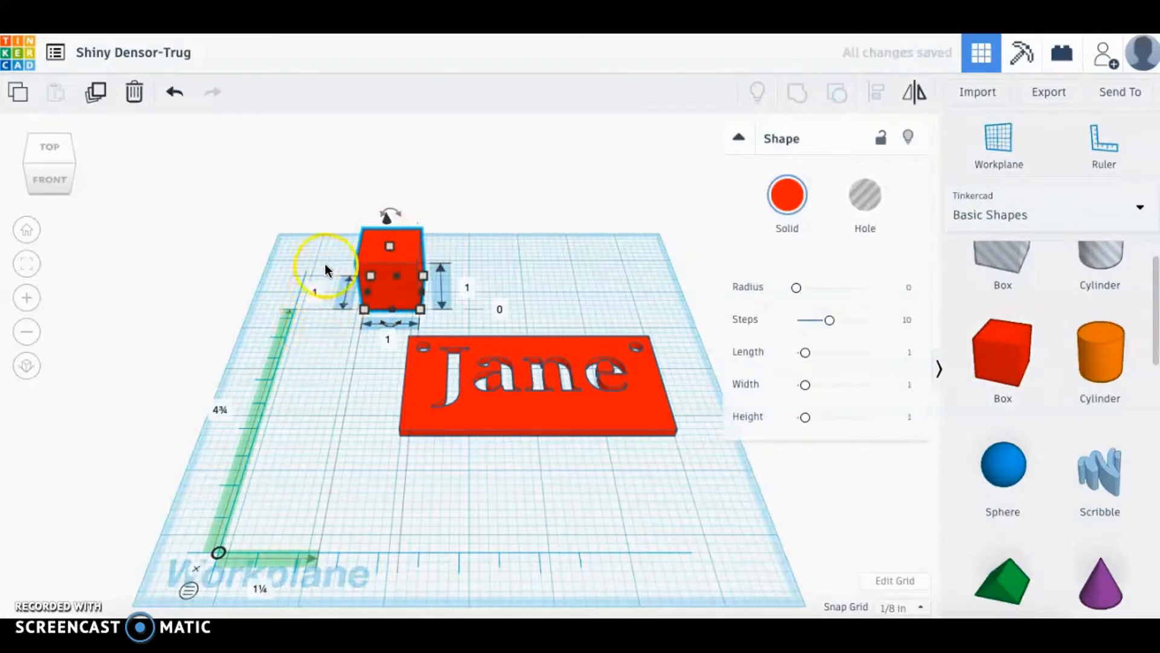
click(388, 342)
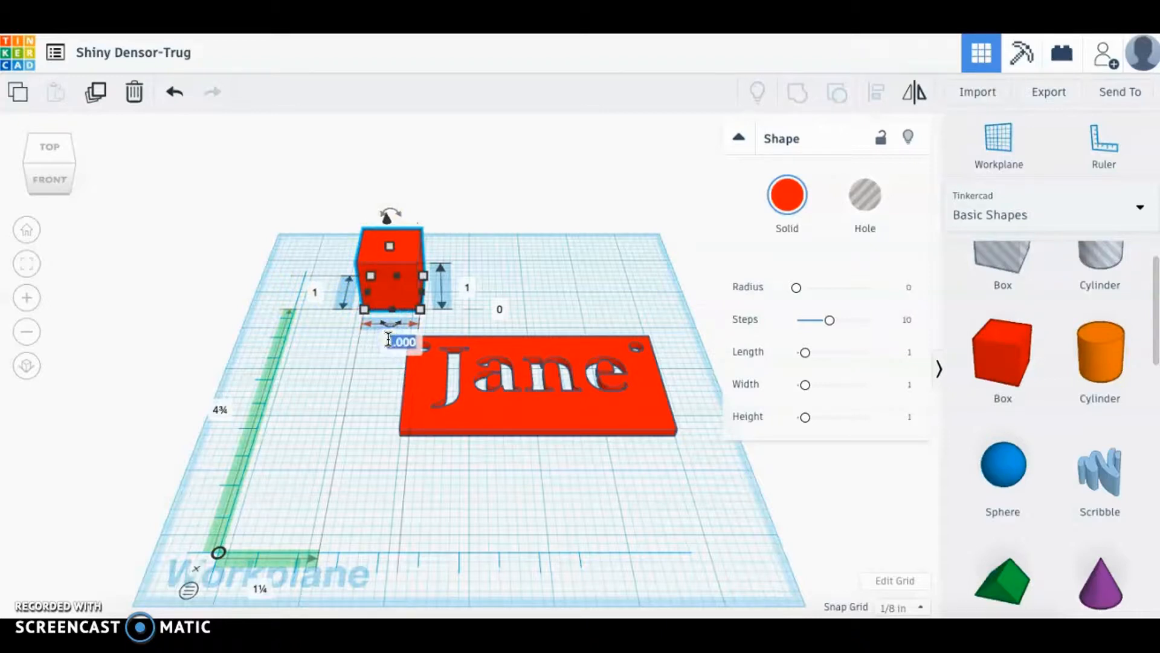
click(388, 340)
click(354, 387)
click(396, 343)
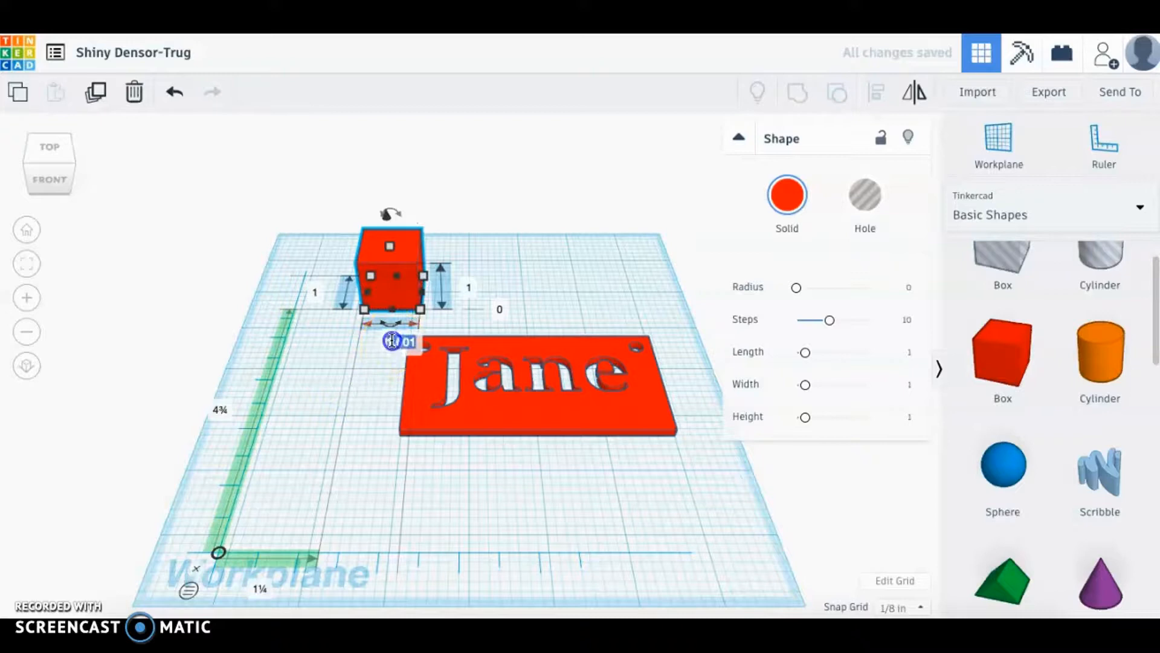
double_click(394, 343)
text(.0625)
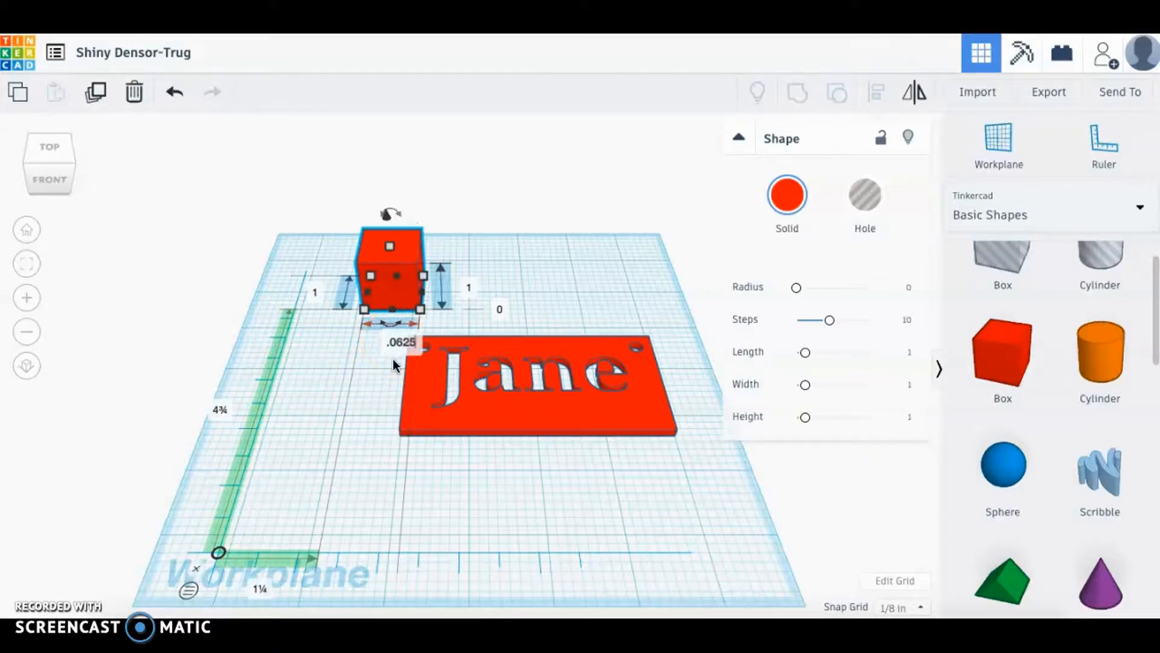
key(Return)
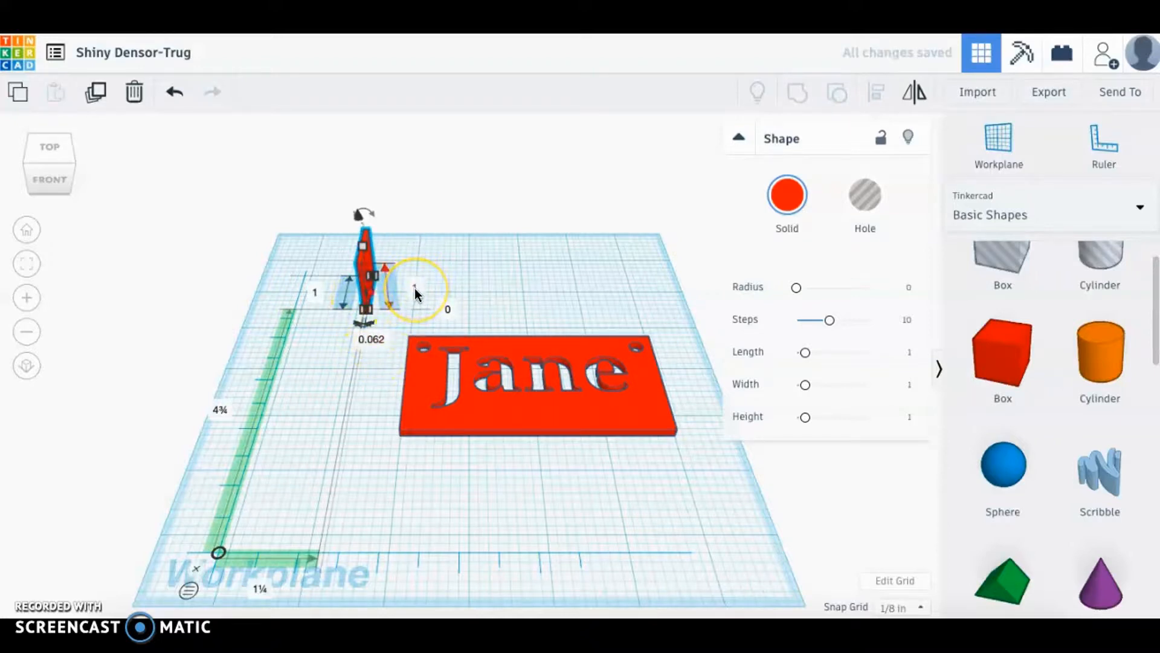
Change the bar's height to .125 in.
click(415, 289)
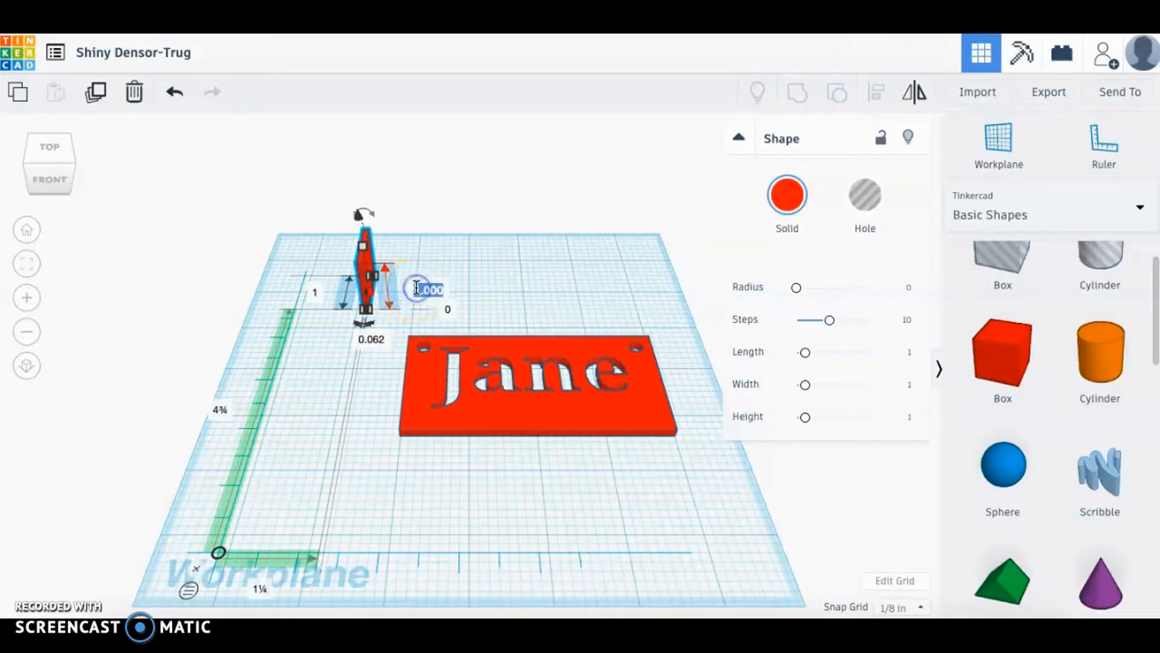
key(BackSpace)
text(.125)
click(473, 278)
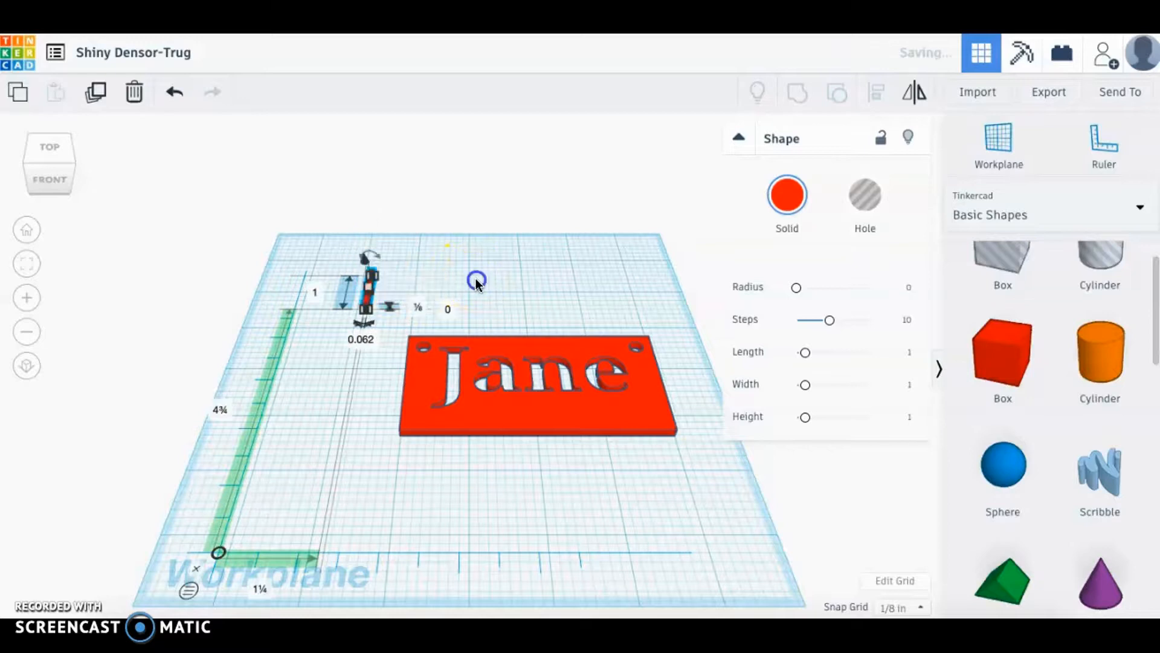
click(331, 393)
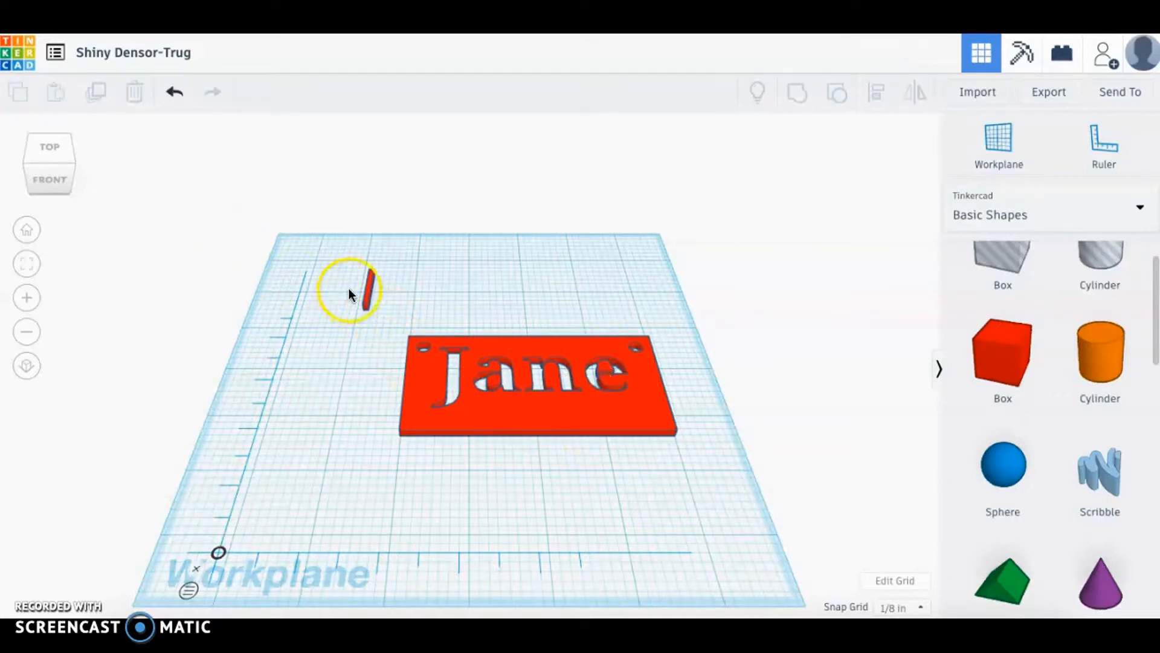
Duplicate the thin red bar and place the copy just right of the original.
click(367, 296)
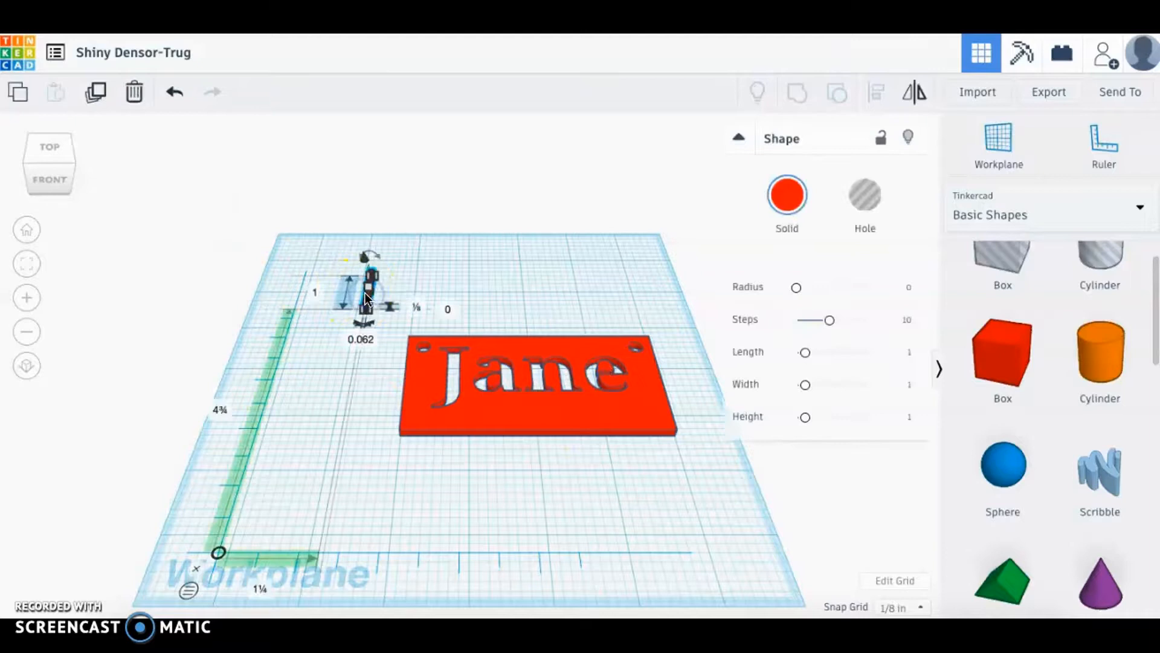
click(96, 97)
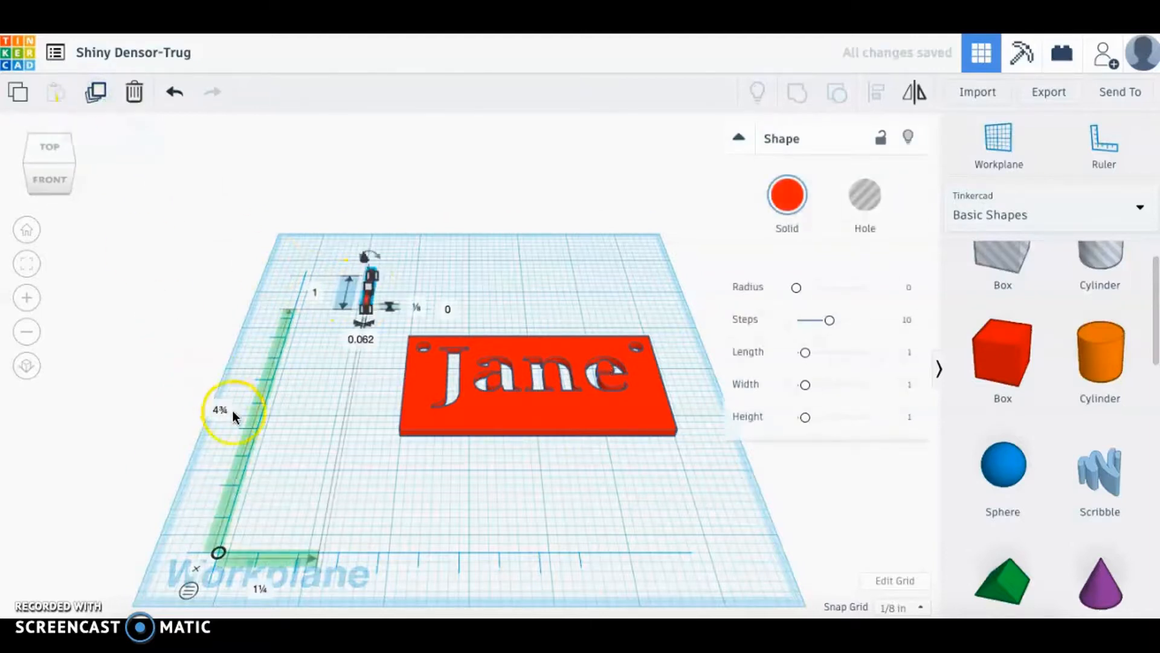
click(311, 384)
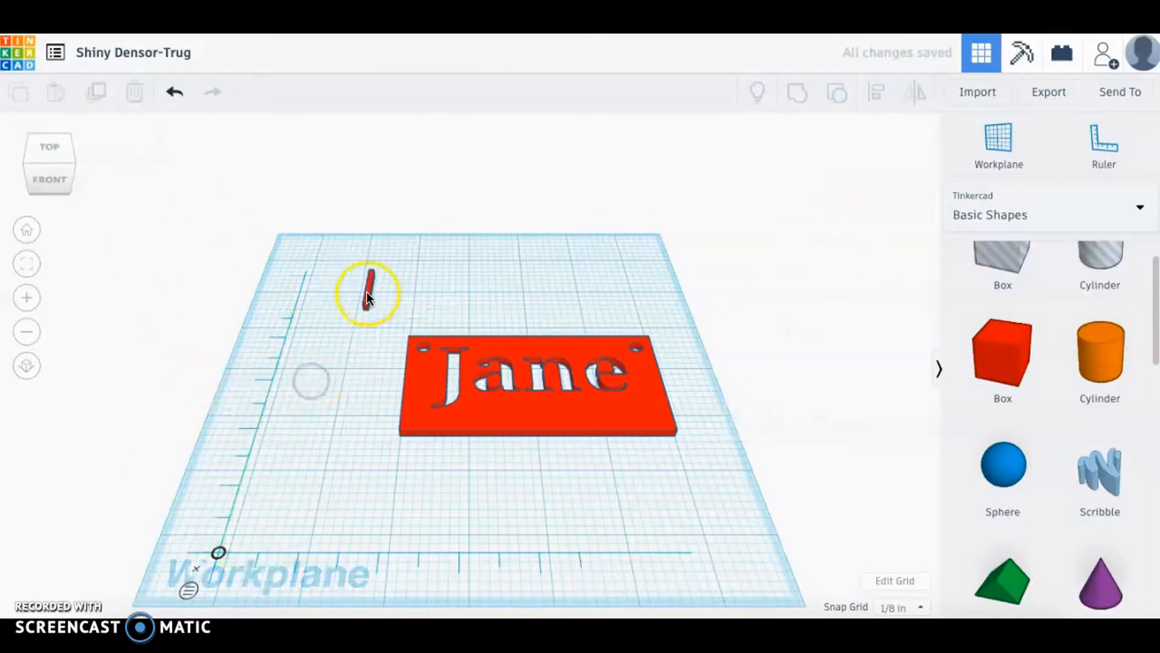
alt+drag(370, 296, 394, 295)
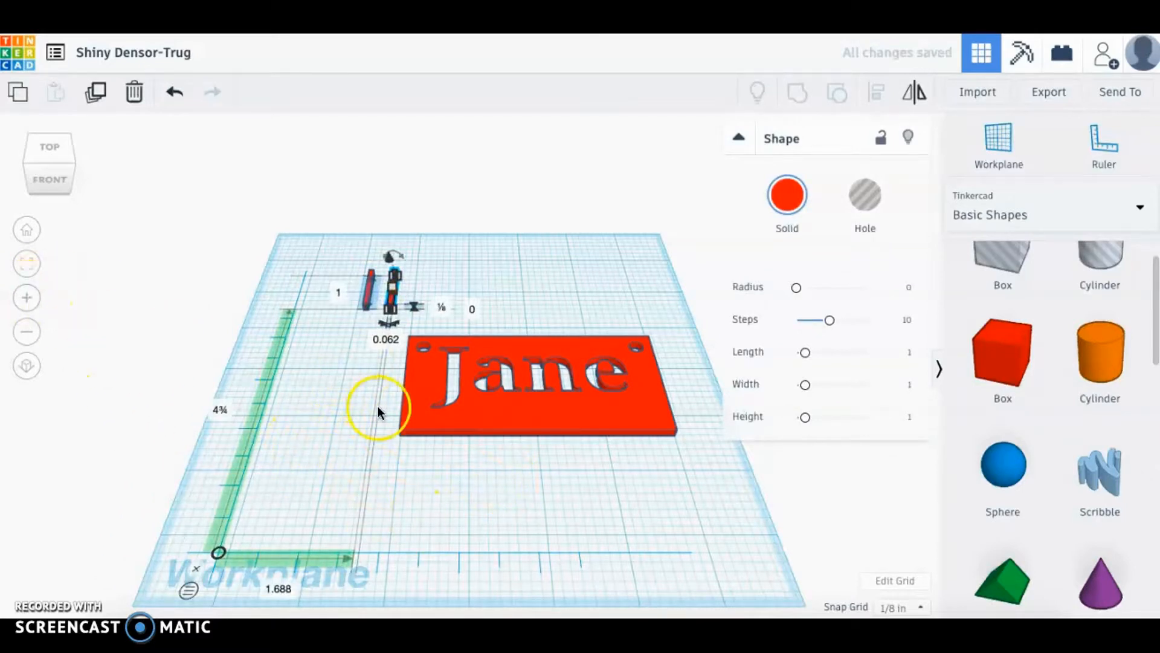
scroll(473, 450, up, 5)
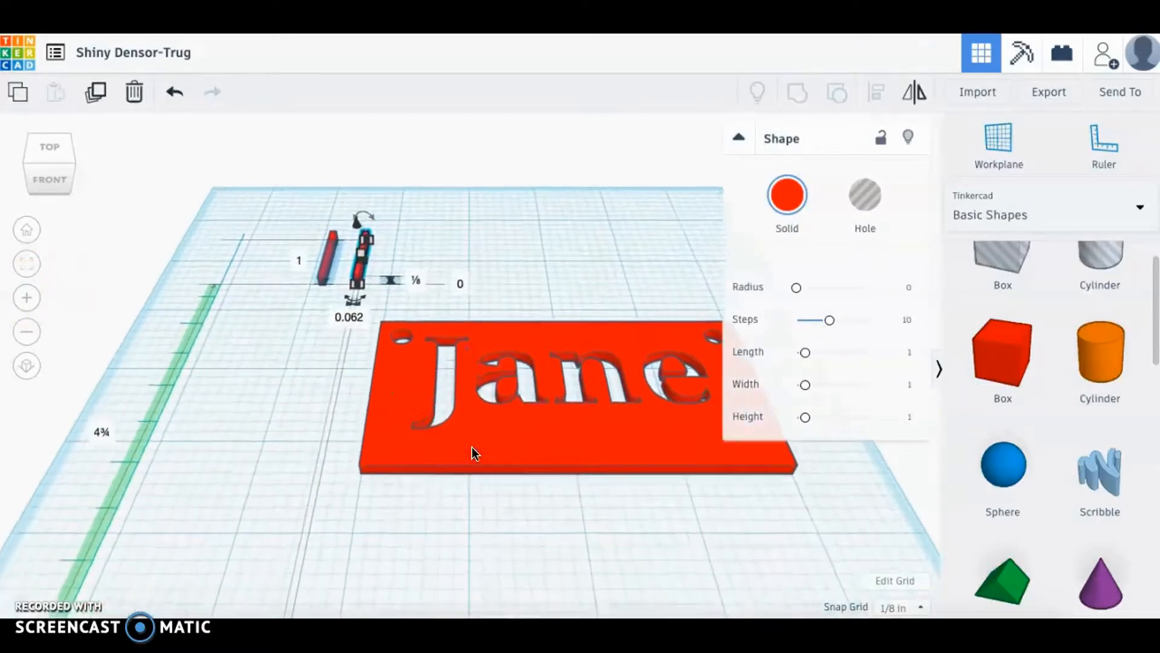
click(26, 297)
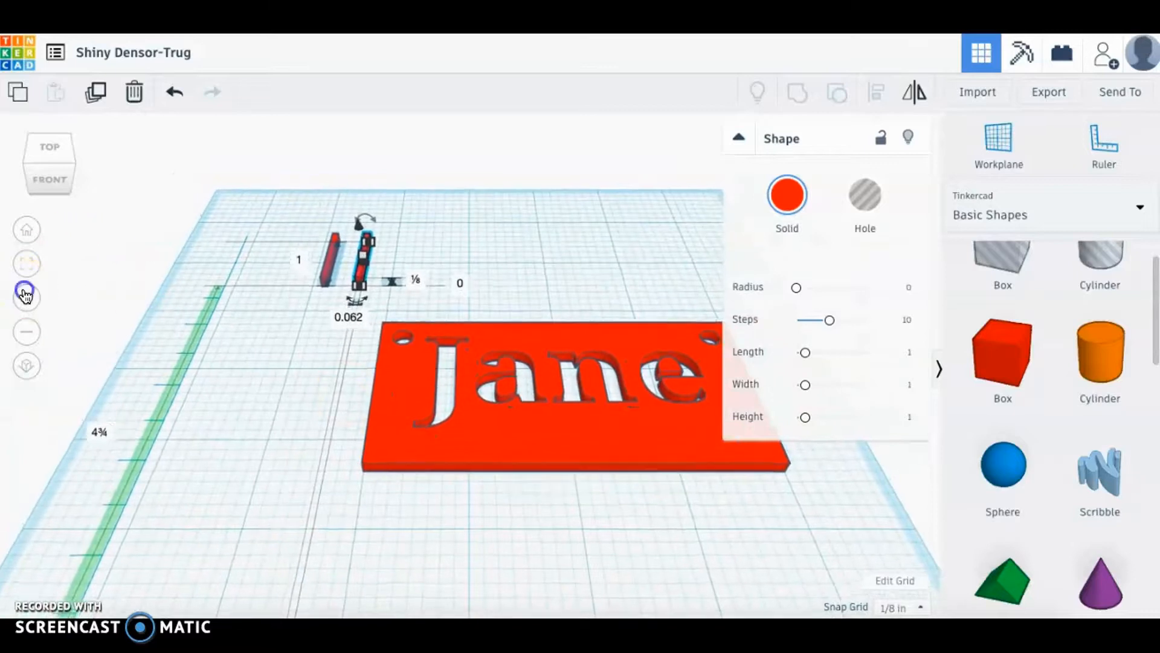
In top view, collapse the Shape panel and resize the left bar to ⅛ in wide.
click(44, 162)
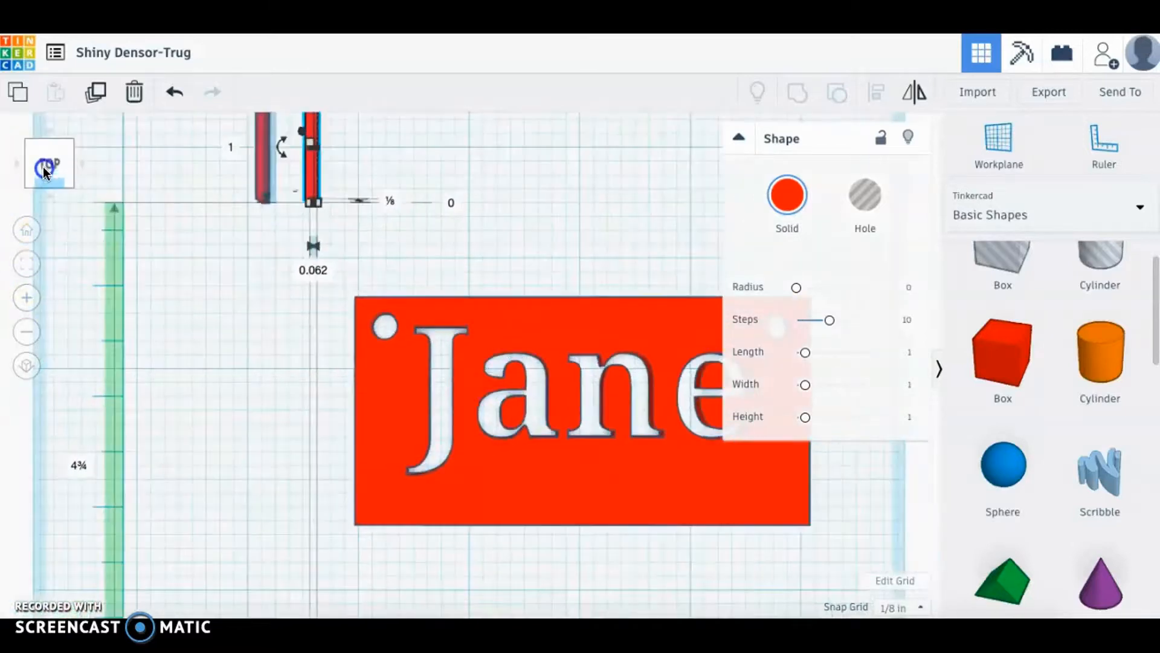
click(738, 139)
click(263, 149)
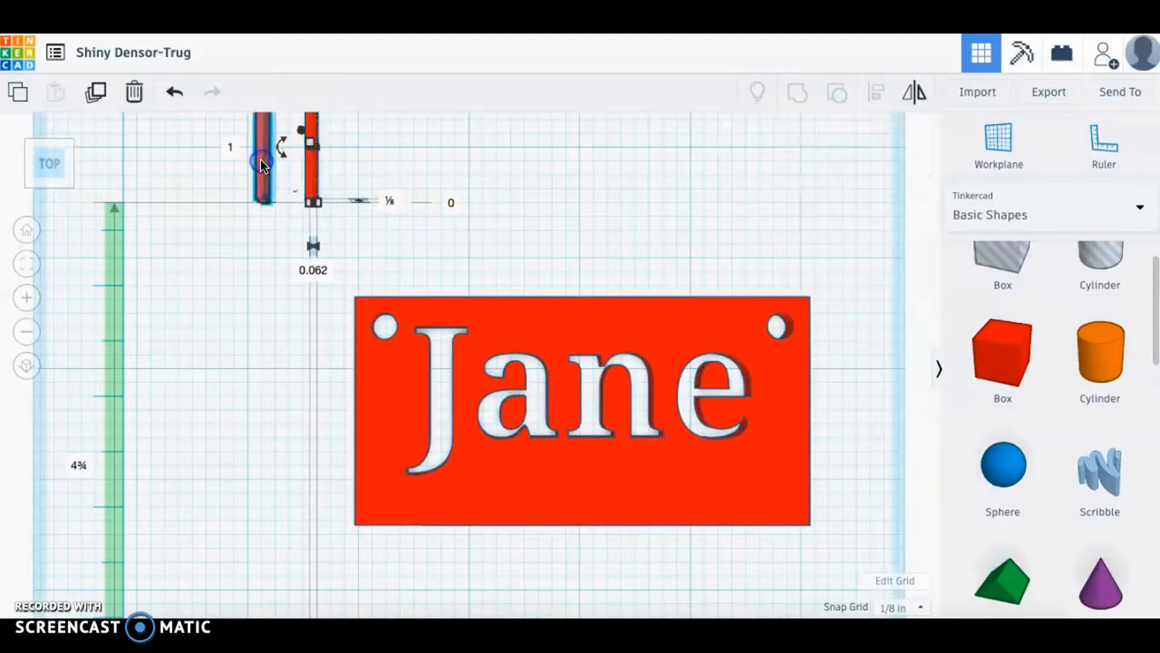
click(260, 158)
mouse_move(263, 154)
mouse_down()
mouse_move(383, 236)
mouse_move(251, 172)
mouse_up()
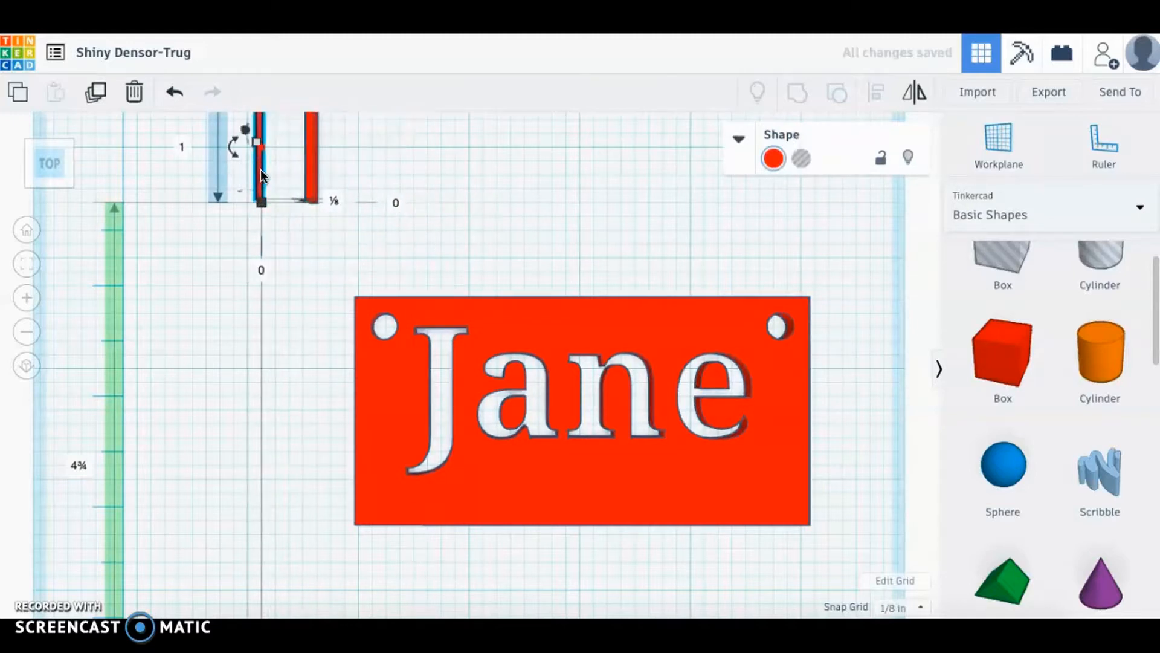
click(321, 169)
Lay a bar between the J and a, with Snap Grid at 1/64 in for fine nudging.
drag(320, 169, 516, 441)
click(591, 484)
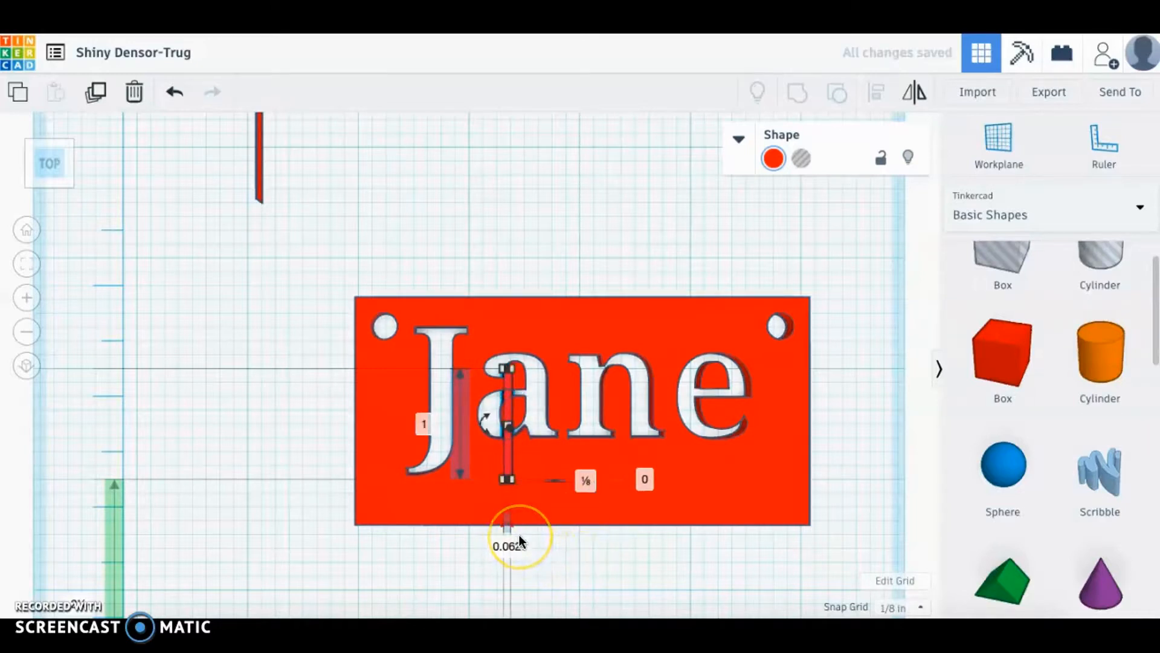
key(Right)
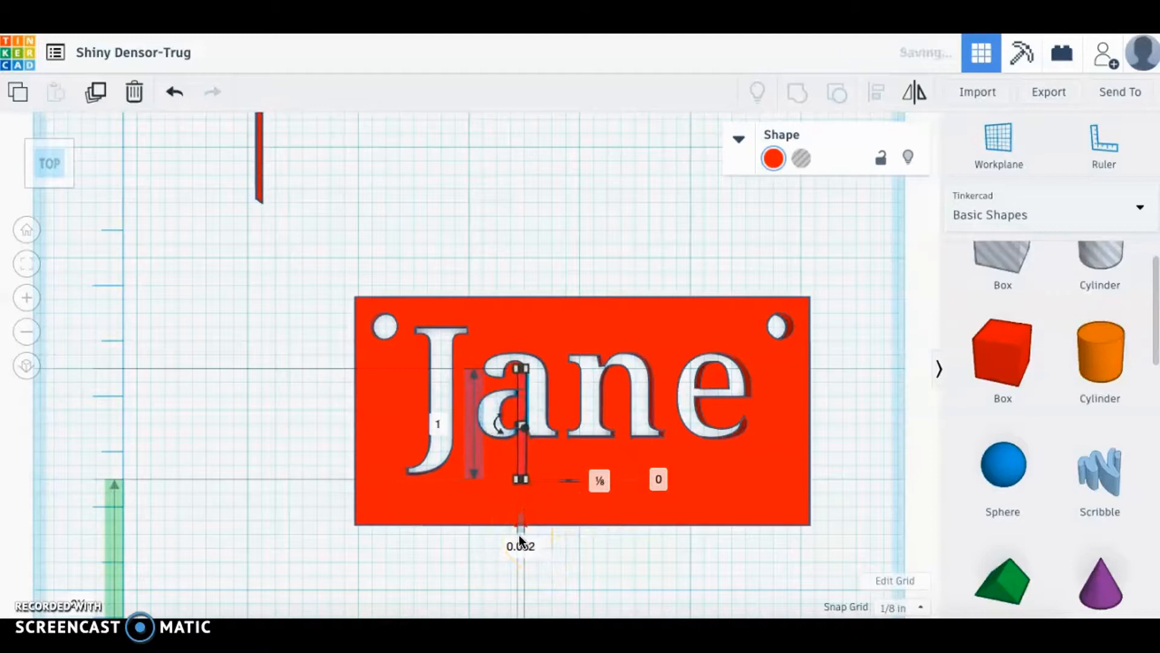
key(Left)
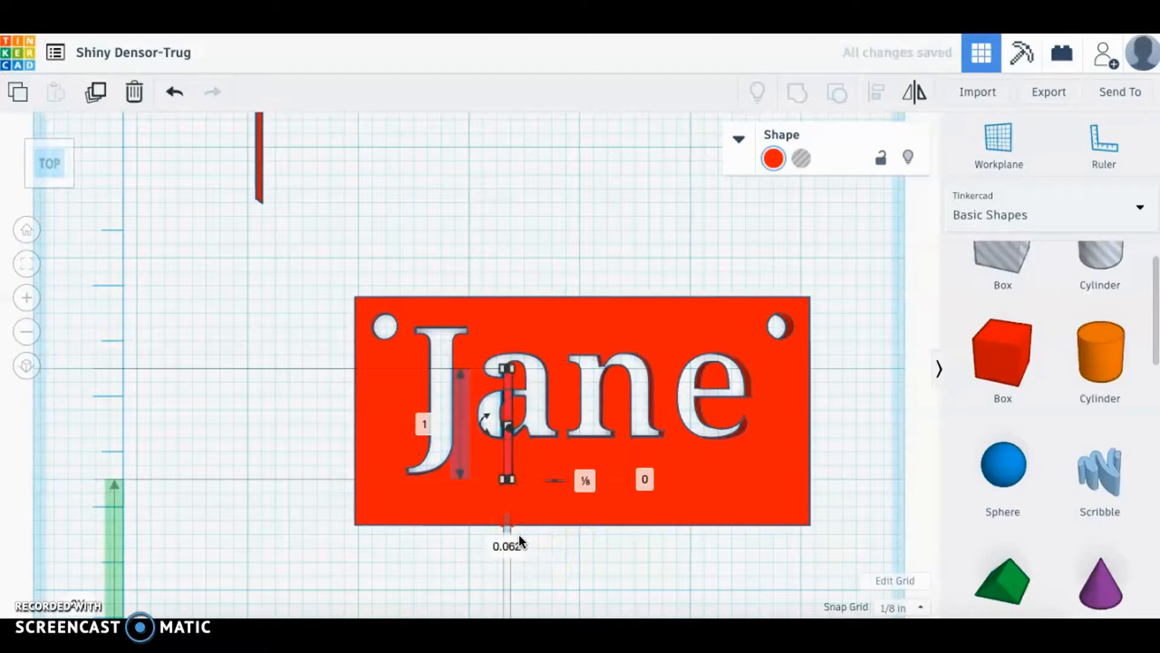
click(896, 607)
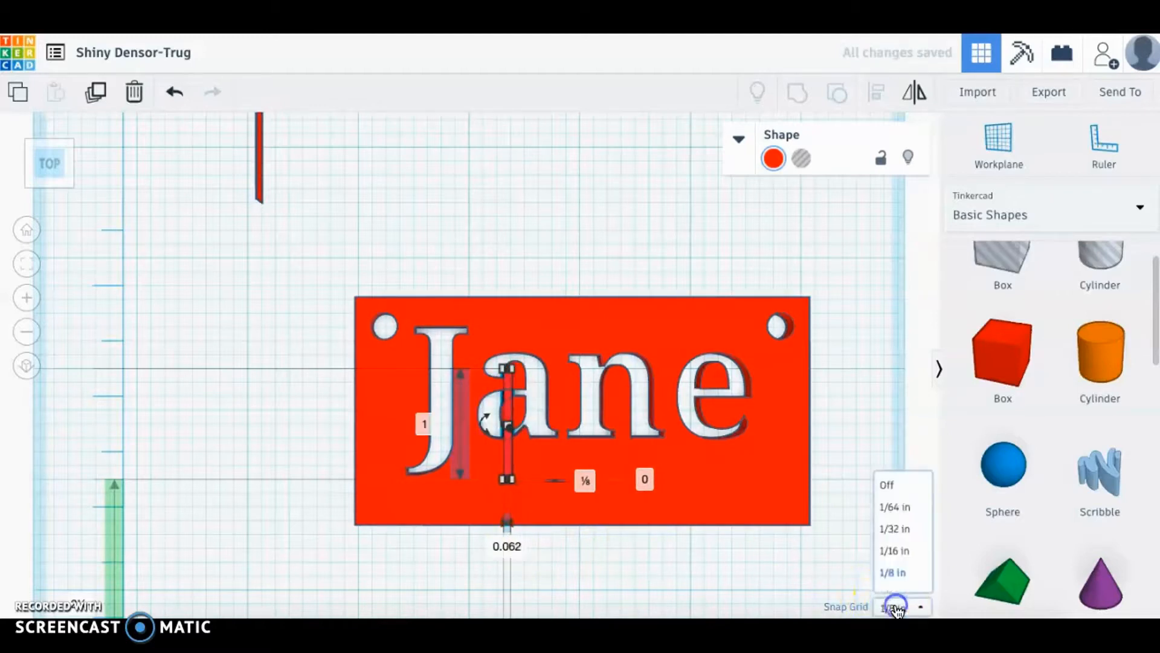
click(895, 465)
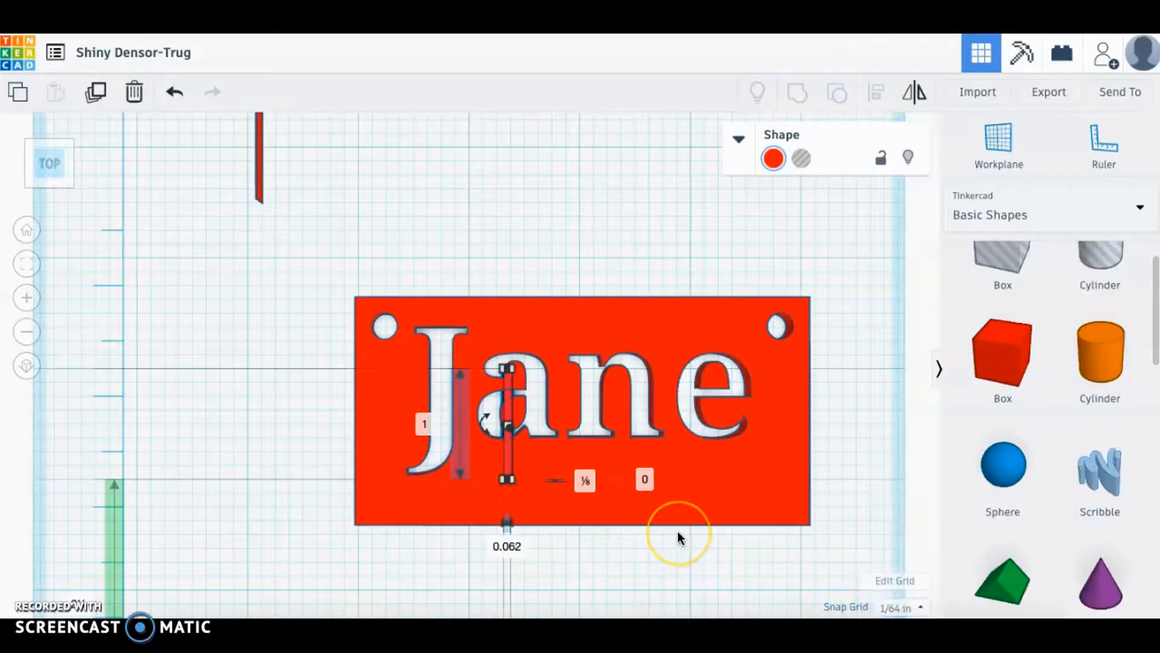
key(Right)
key(Right)
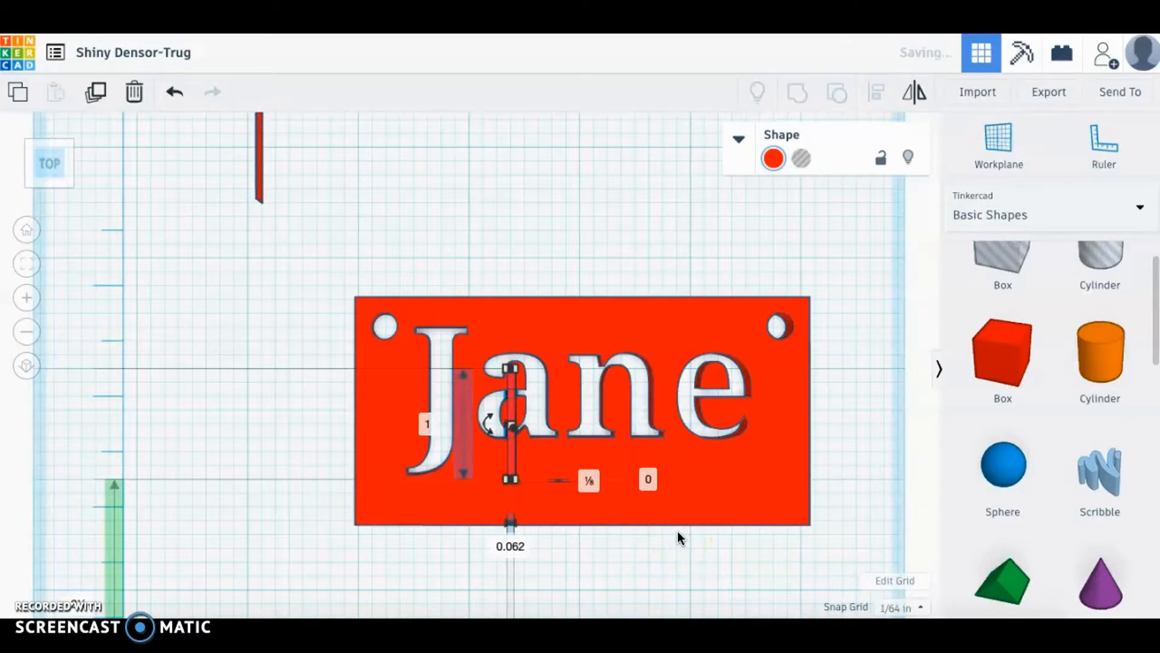
click(665, 322)
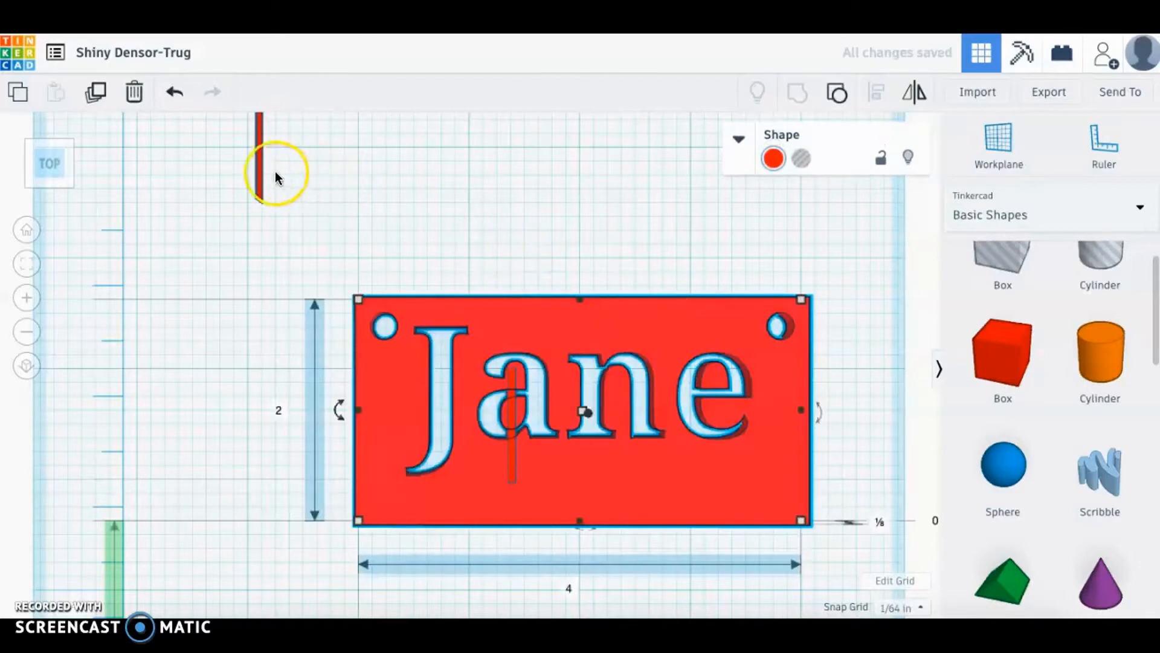
Place the second bar across the letter e and group plate, holes and both bars together.
drag(258, 164, 717, 380)
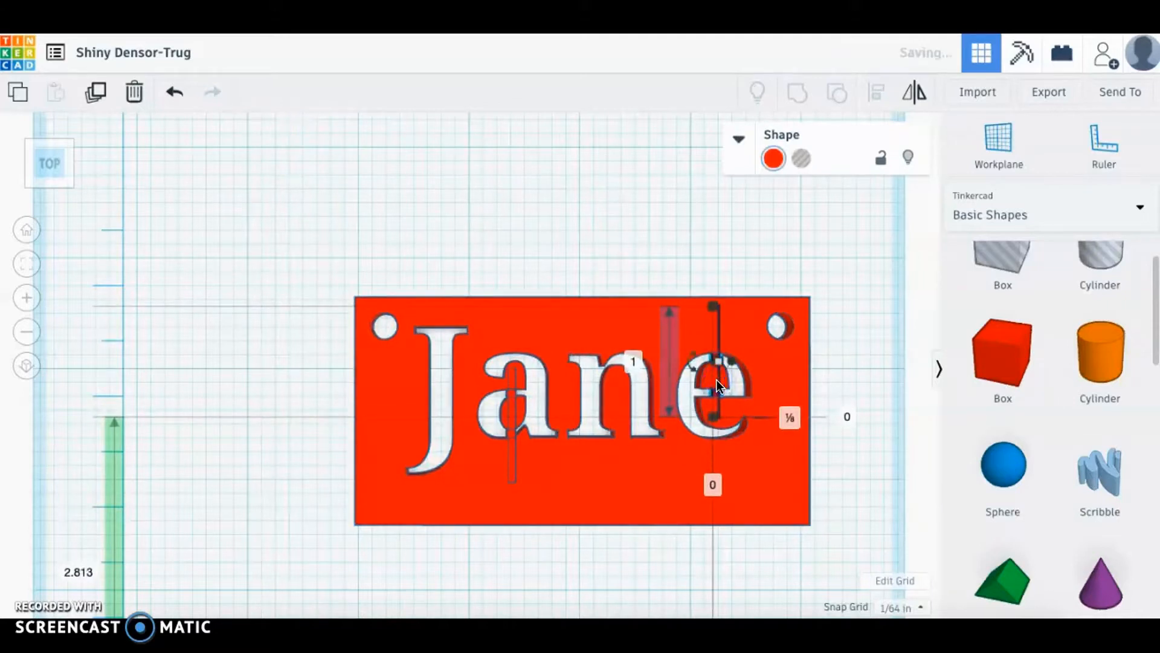
click(652, 487)
click(717, 484)
drag(287, 226, 829, 564)
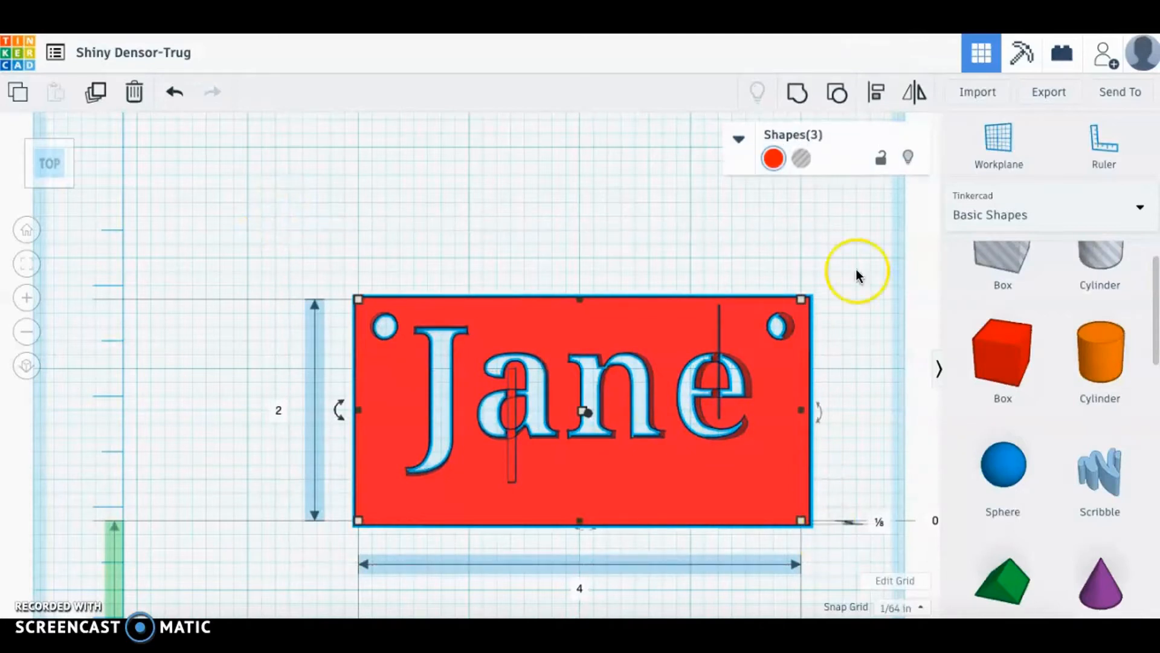
click(799, 93)
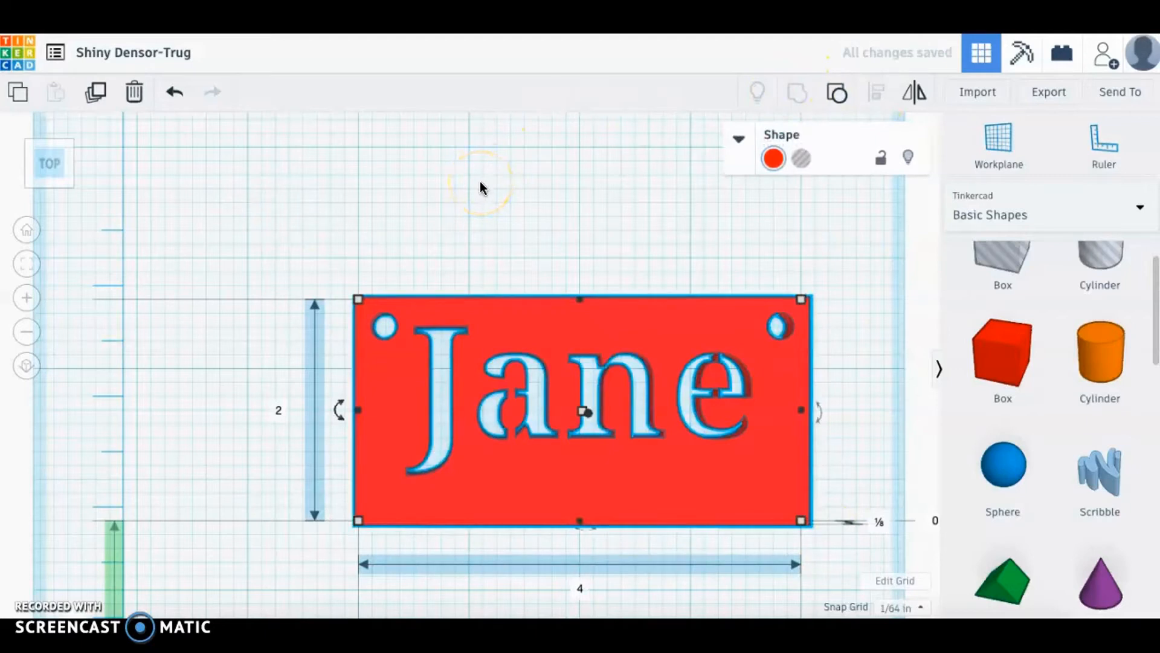
click(484, 200)
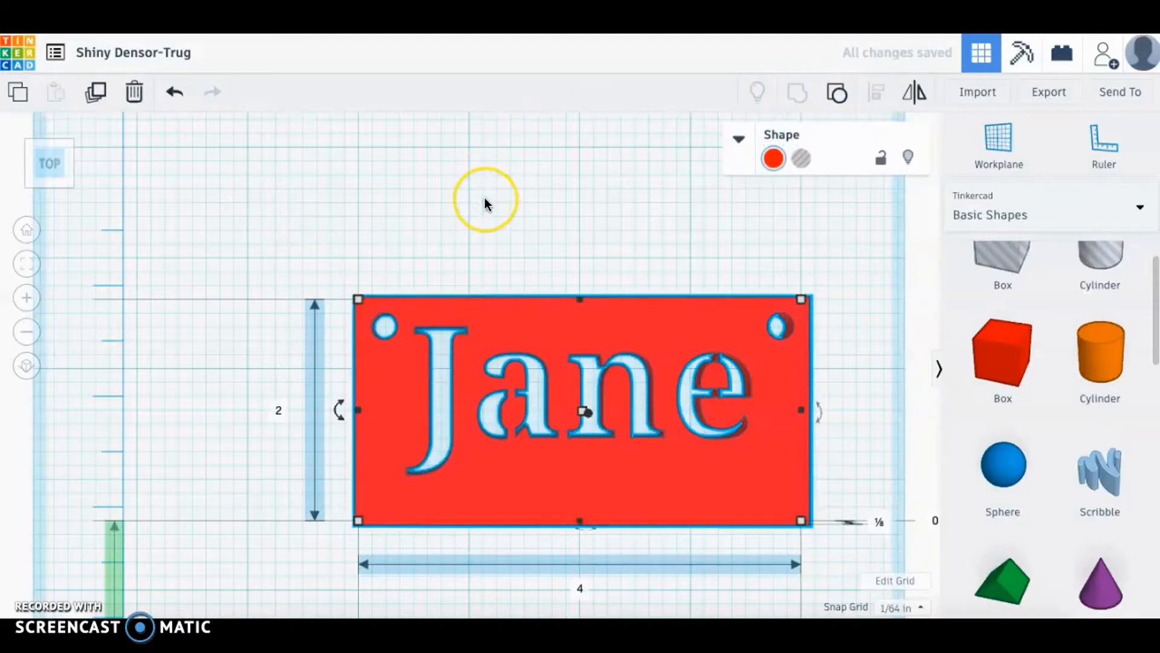
click(484, 200)
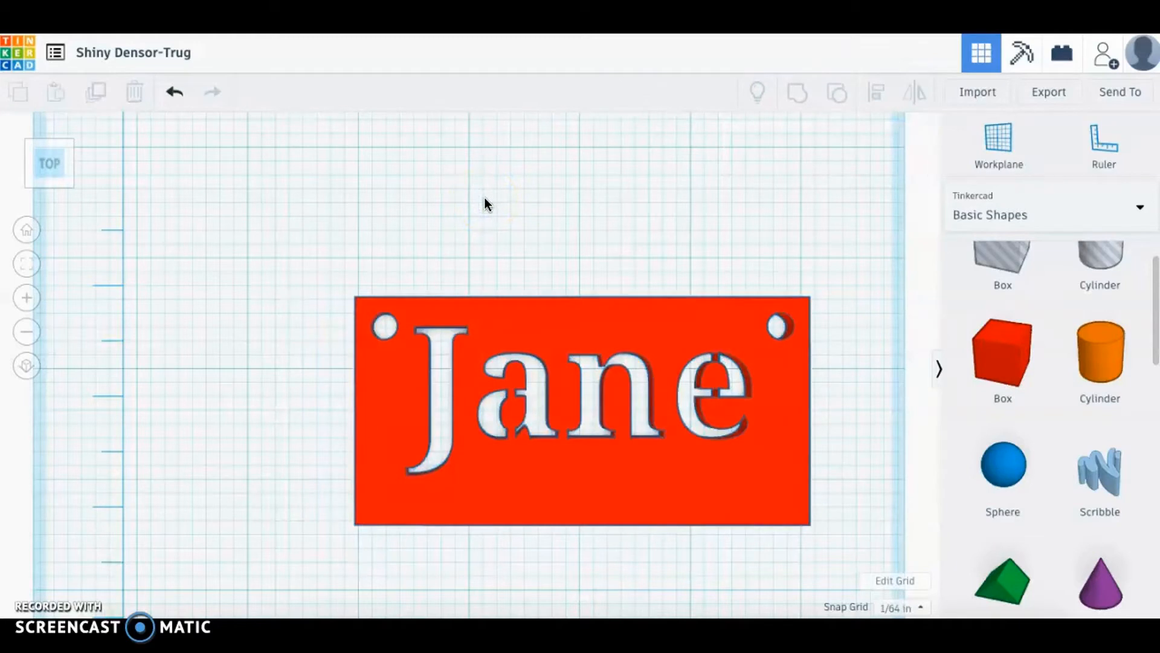
From Home View, export the design as .STL under For 3D Print and drag out the download.
click(28, 232)
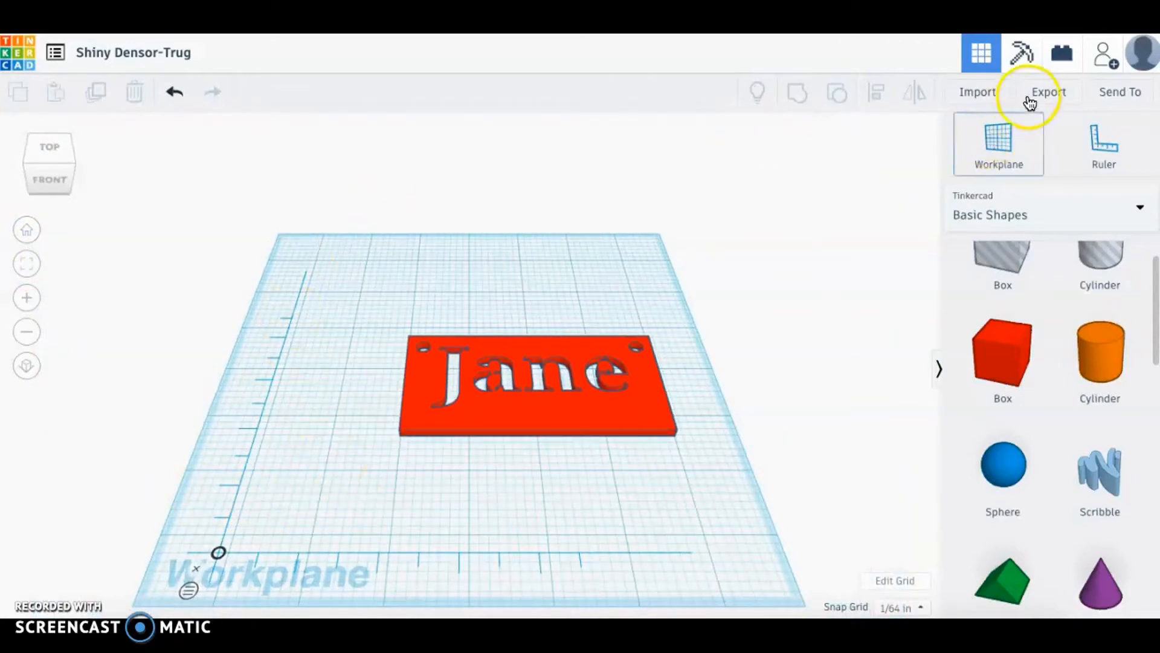
click(1059, 96)
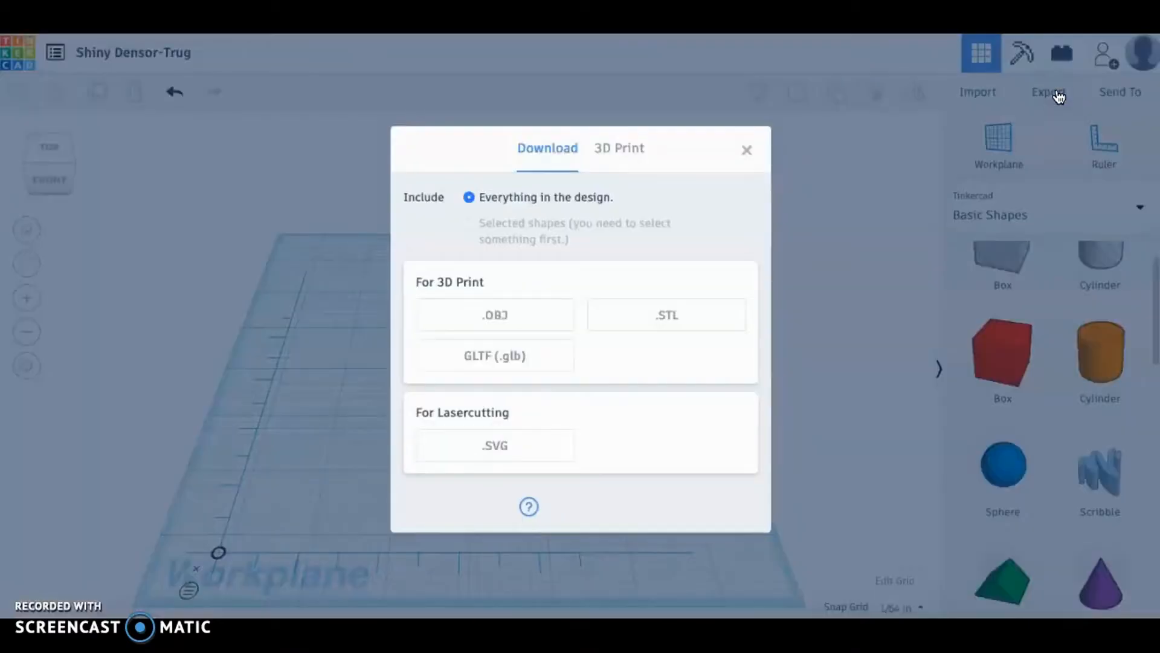
click(695, 320)
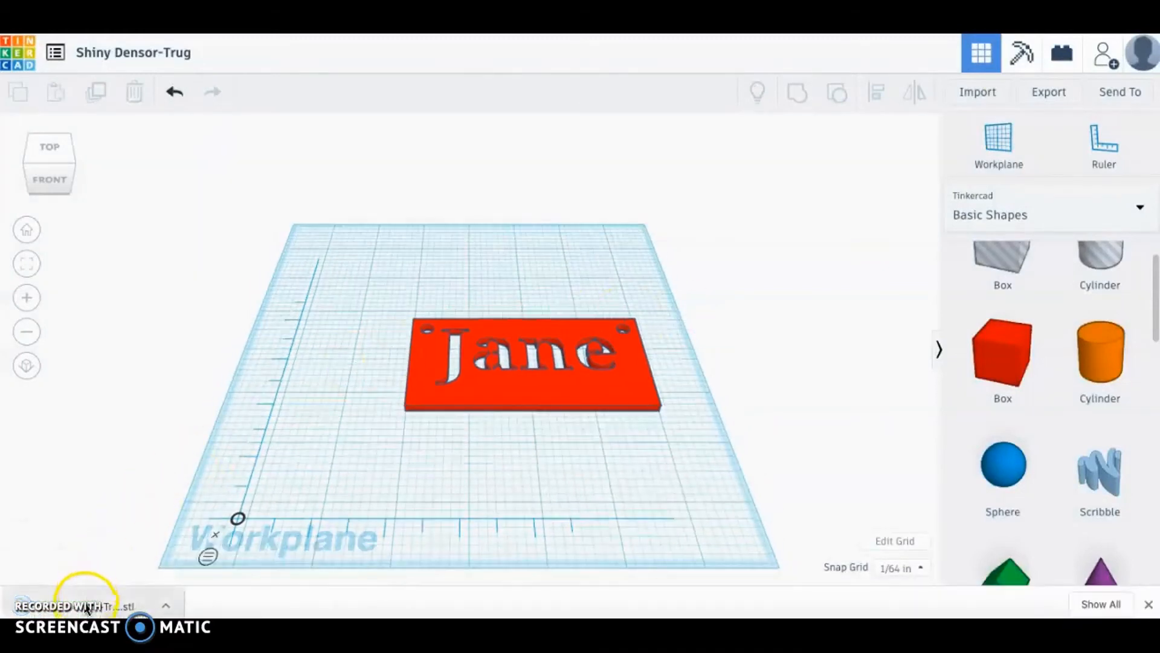
drag(86, 596, 265, 608)
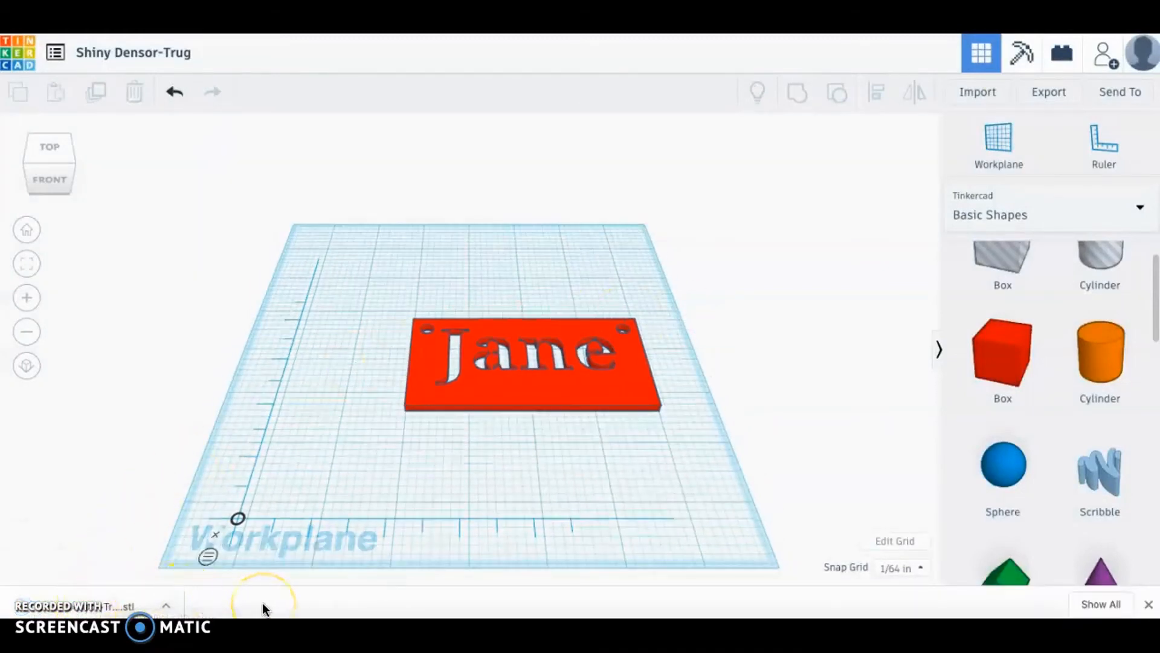